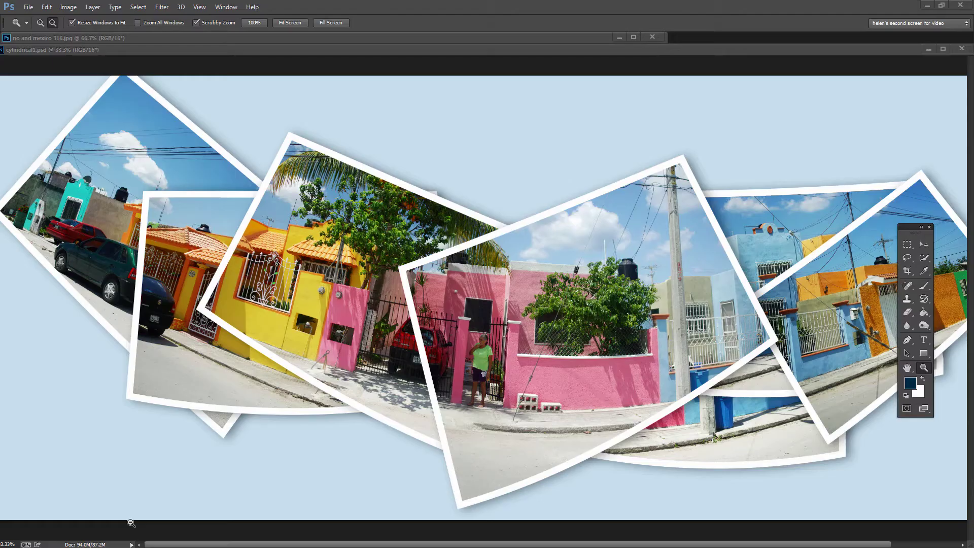
- Close the floating Tools panel and scroll the cylindrical1.psd collage canvas
left_click(929, 228)
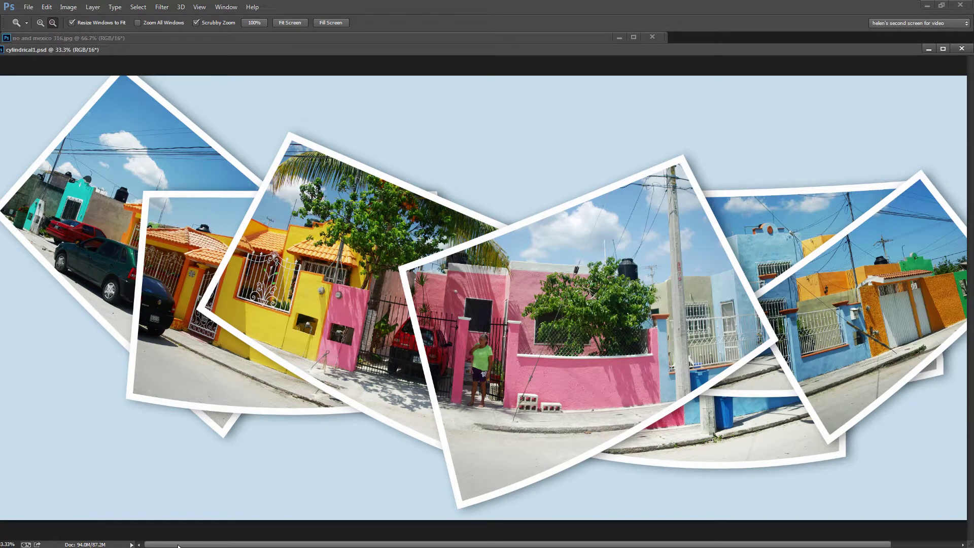
mouse_move(179, 545)
left_mouse_down()
mouse_move(246, 546)
mouse_move(166, 542)
mouse_move(194, 542)
left_mouse_up()
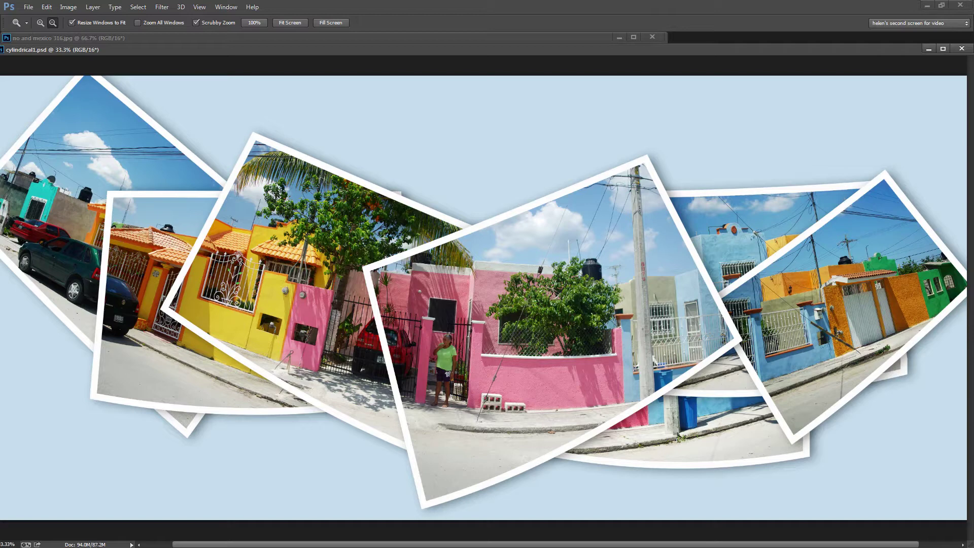
- Close the collage, then shrink photos 323 (33.3%) and 322 (25%) and move them right
key("ctrl+w")
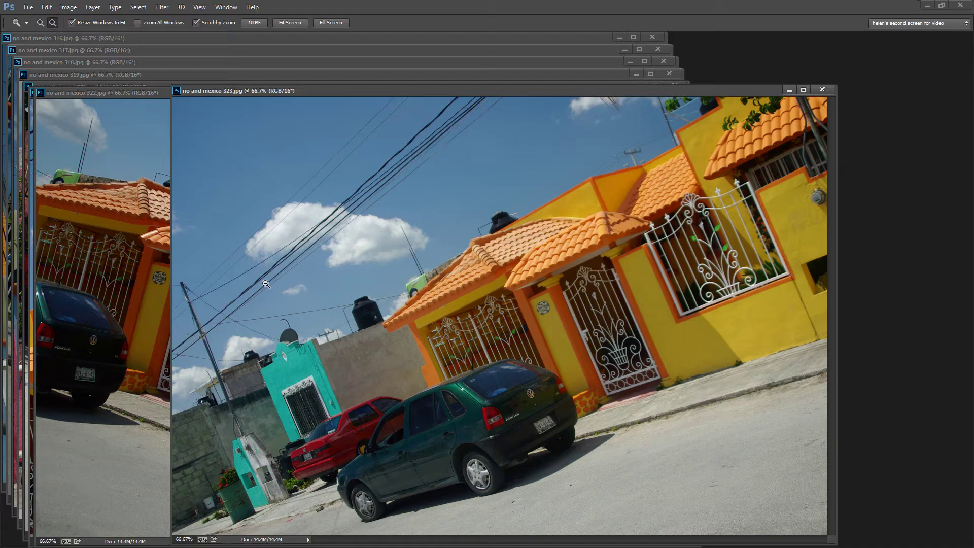
left_click(299, 318)
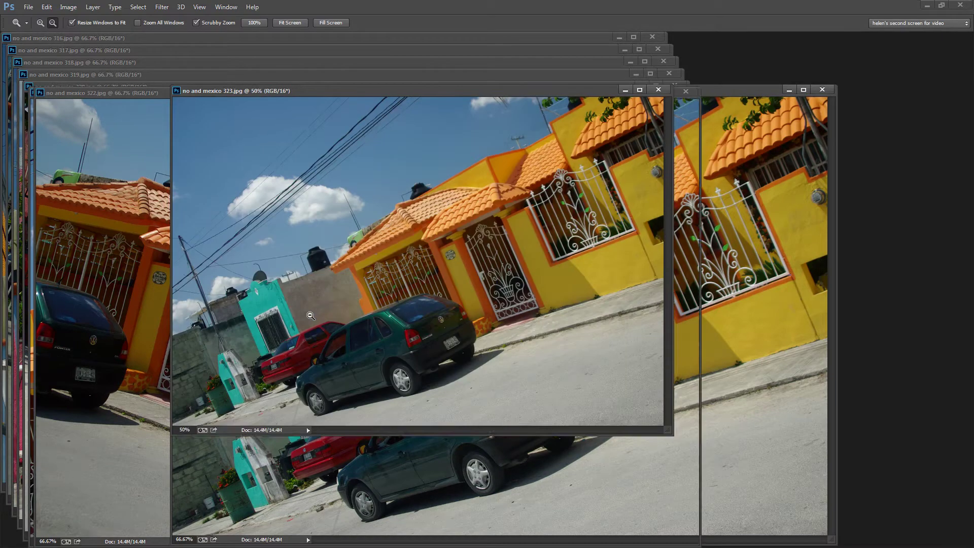
left_click(297, 233)
left_click_drag(305, 89, 666, 142)
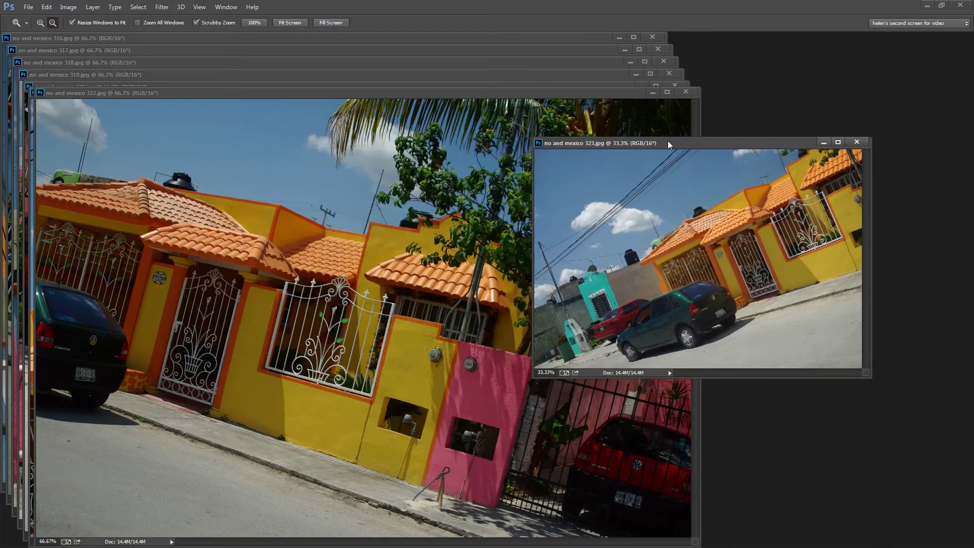
left_click(397, 303)
left_click(339, 308)
left_click(339, 308)
left_click(265, 184)
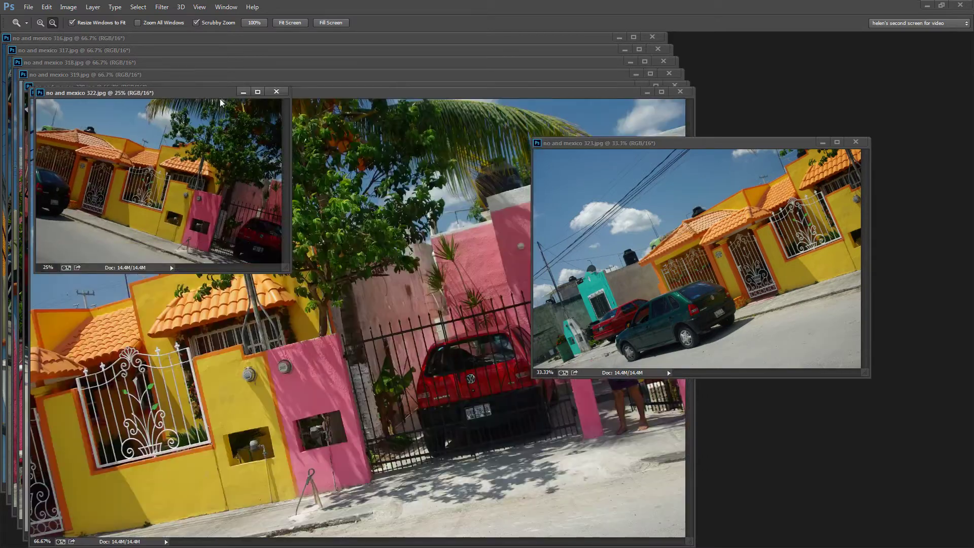
left_click_drag(190, 93, 762, 323)
- Zoom photos 321 and 320 out to 33.3% and move their windows right and centre
left_click(357, 243)
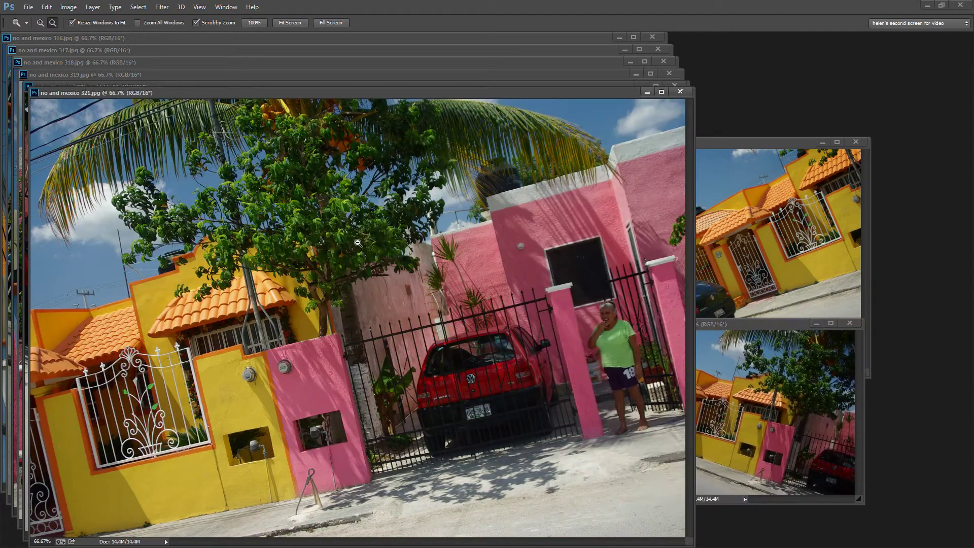
left_click(358, 244)
left_click(324, 226)
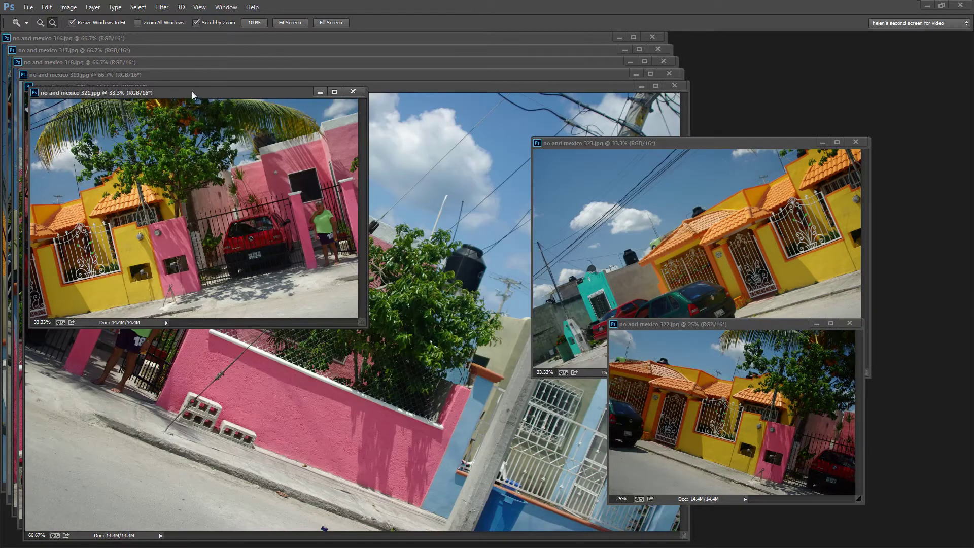
left_click_drag(192, 94, 584, 212)
left_click(265, 274)
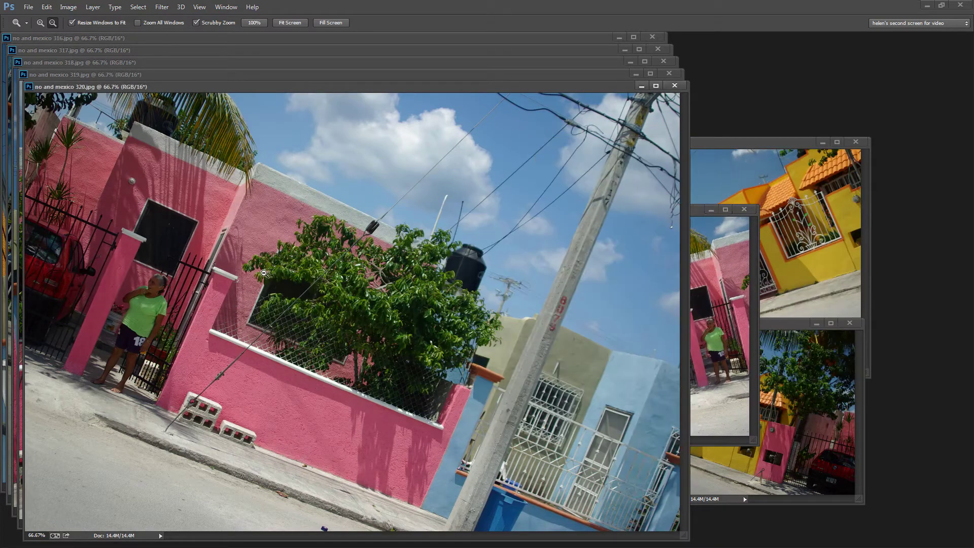
left_click(265, 274)
left_click(256, 238)
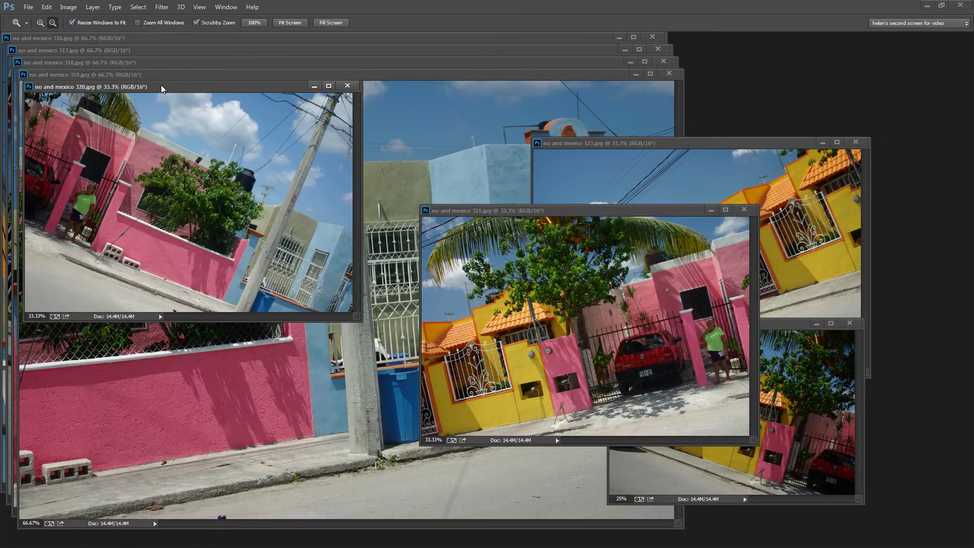
left_click_drag(162, 89, 499, 236)
- Zoom photos 319 and 318 out to 33.3%, moving 319's window further down
left_click(266, 278)
left_click(266, 278)
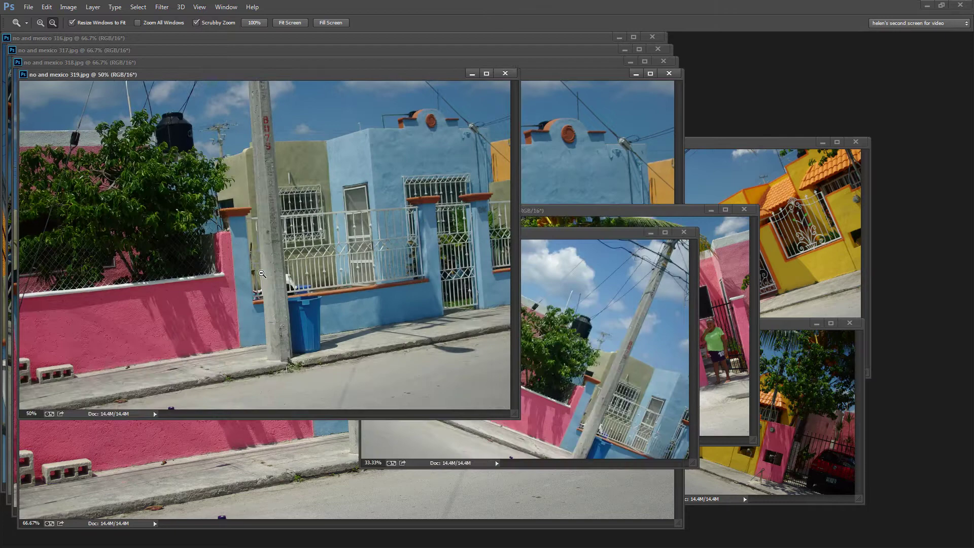
left_click(267, 278)
left_click_drag(171, 77, 180, 233)
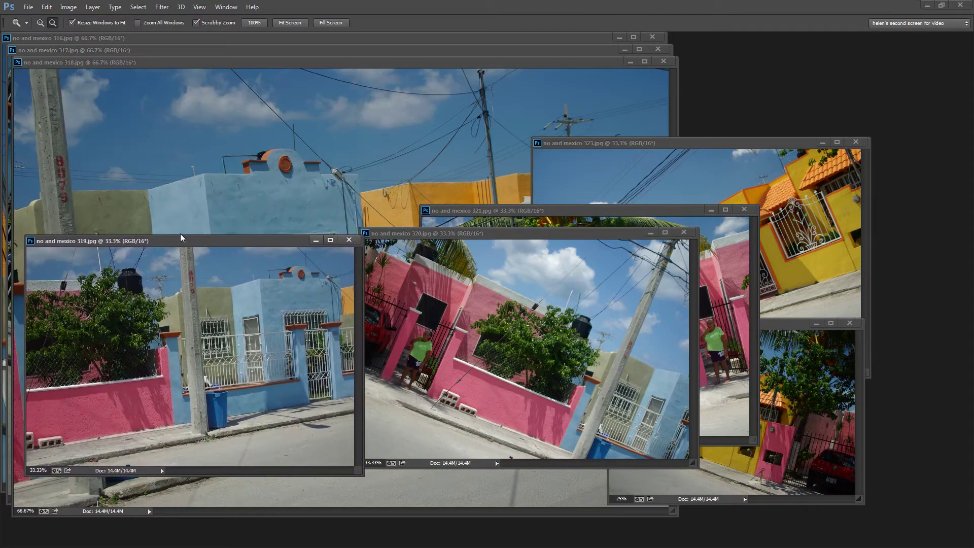
left_click(252, 164)
left_click(252, 163)
left_click(252, 163)
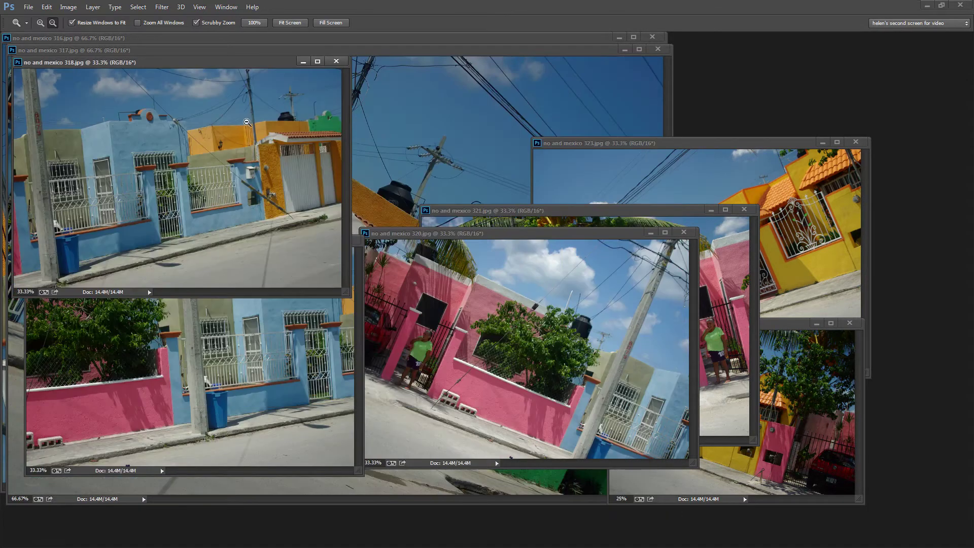
- Zoom photos 317 and 316 out to 33.3%, then reposition the 316 and 318 windows
left_click(384, 57)
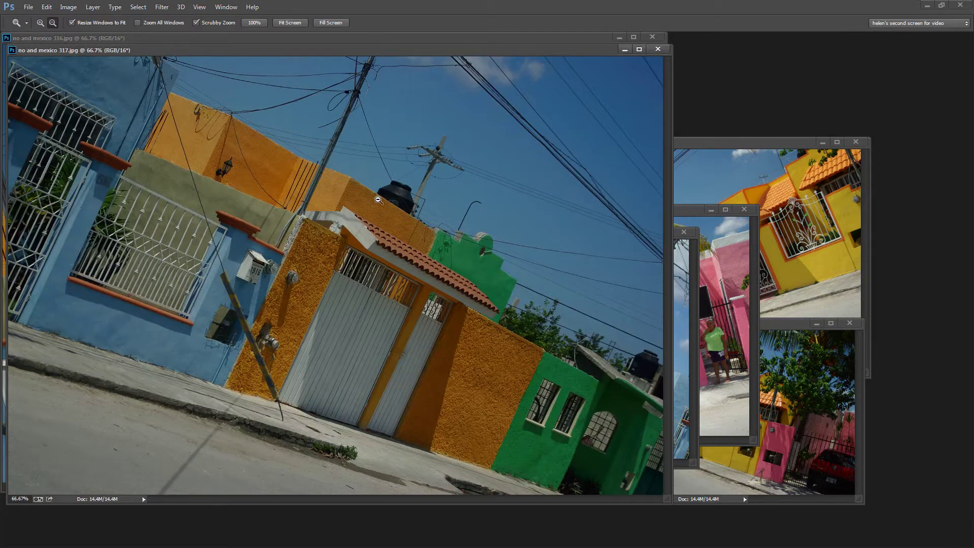
left_click(379, 201)
left_click(379, 200)
left_click(382, 56)
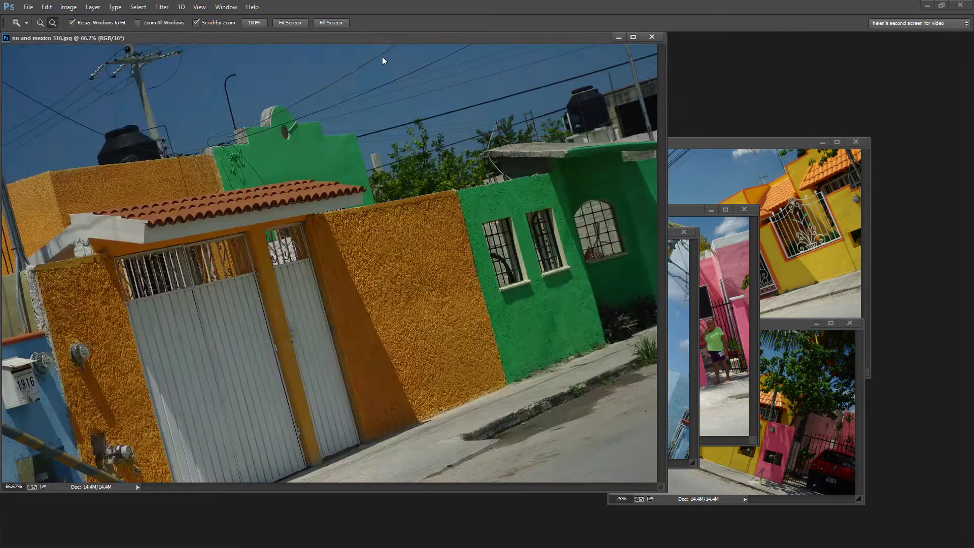
left_click(333, 227)
left_click(332, 228)
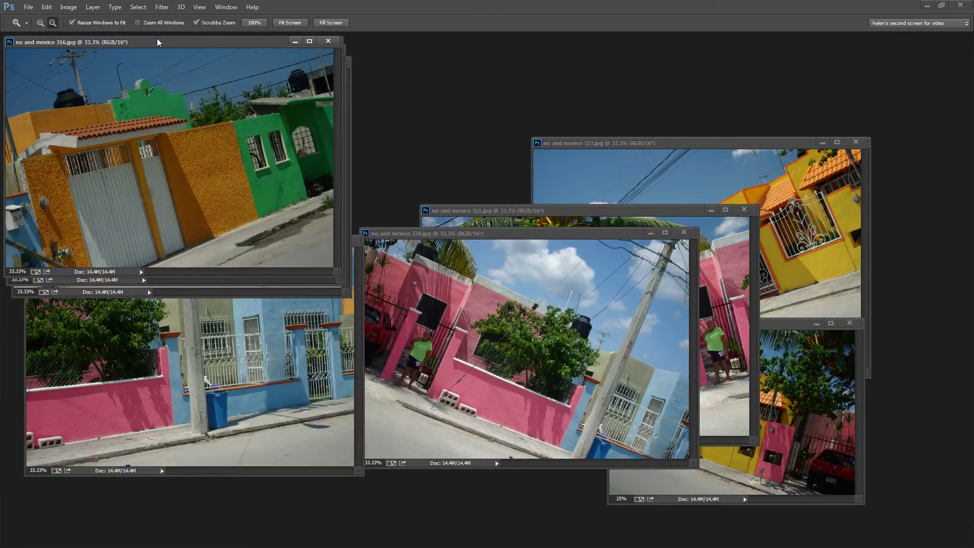
left_click_drag(160, 42, 458, 208)
left_click_drag(114, 58, 347, 128)
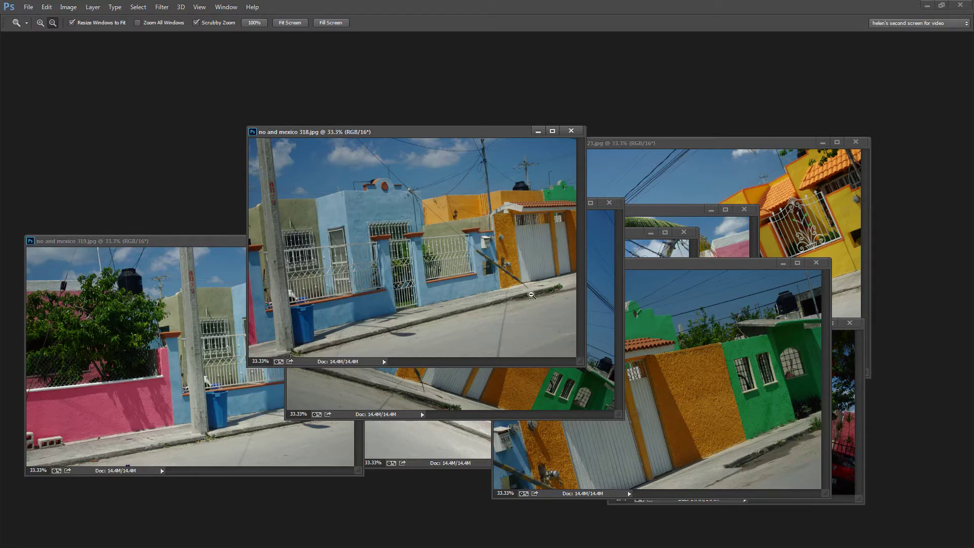
- Launch Photomerge from File > Automate to start stitching a panorama
left_click(29, 8)
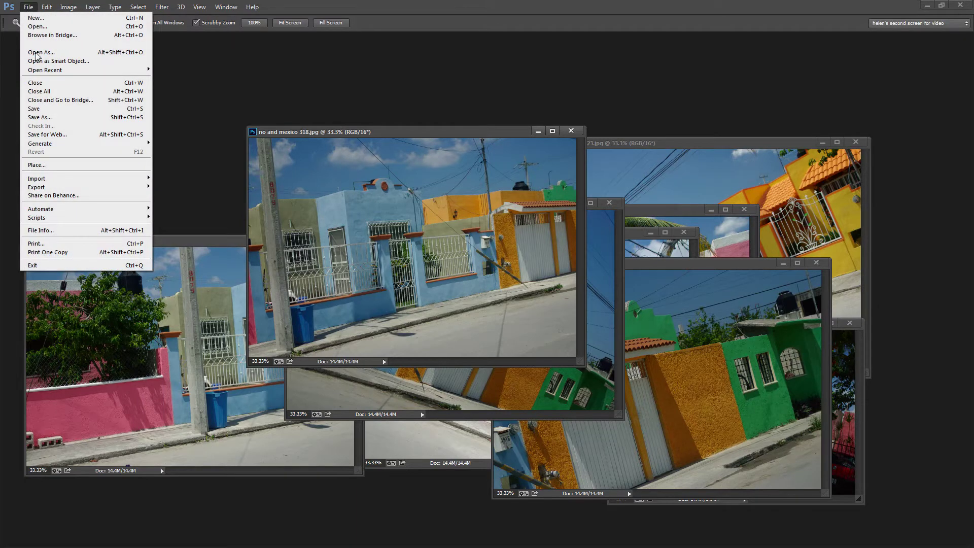
mouse_move(47, 208)
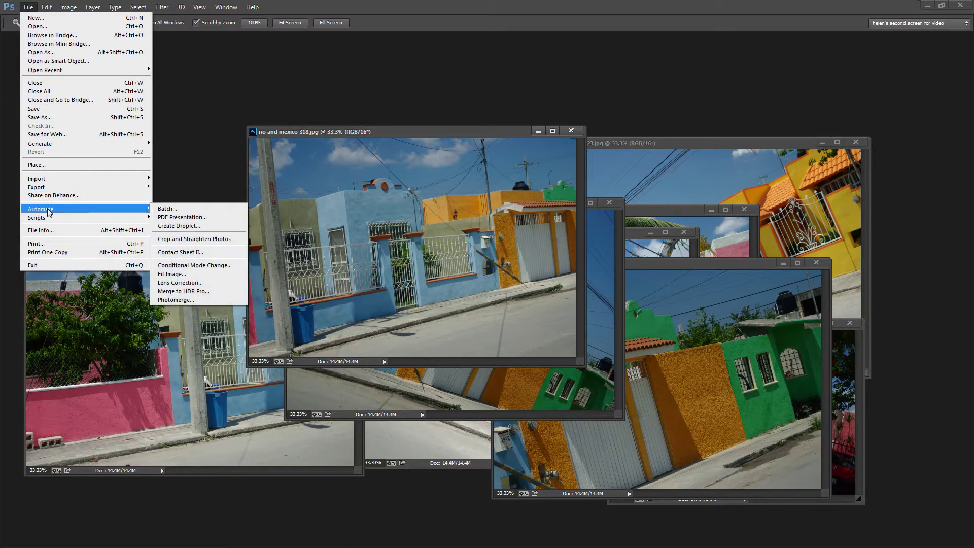
left_click(185, 300)
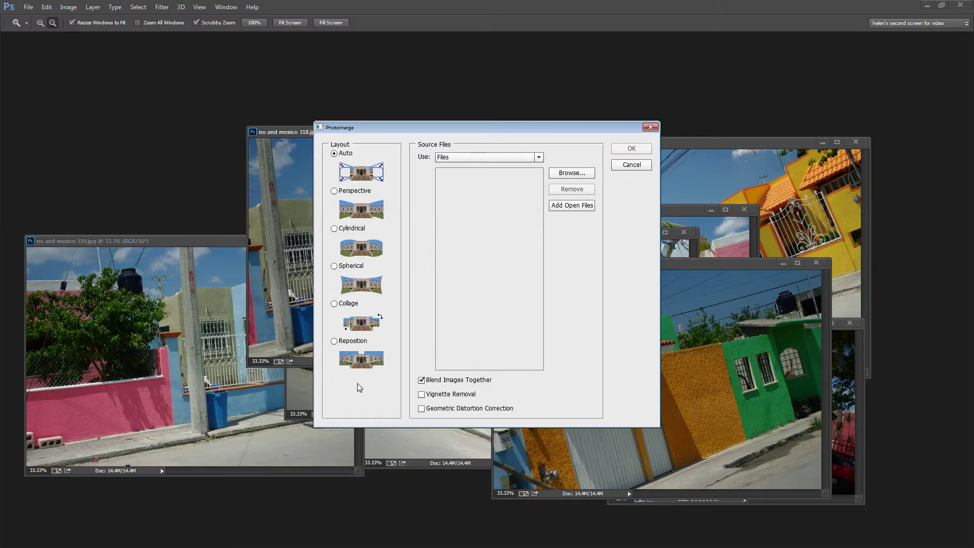
- Untick Blend Images Together, choose Cylindrical, and add all open files except cylindrical1.psd
left_click(421, 380)
left_click(334, 230)
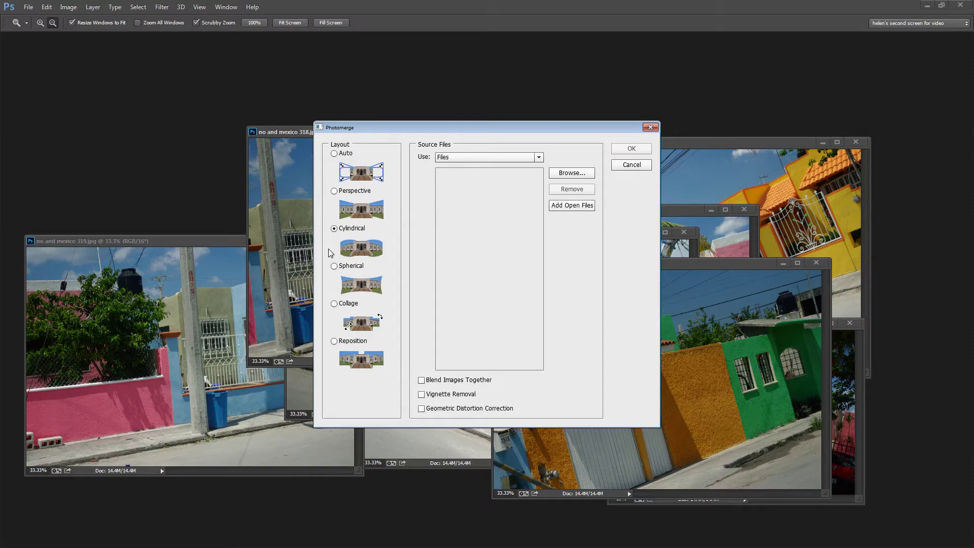
left_click(563, 207)
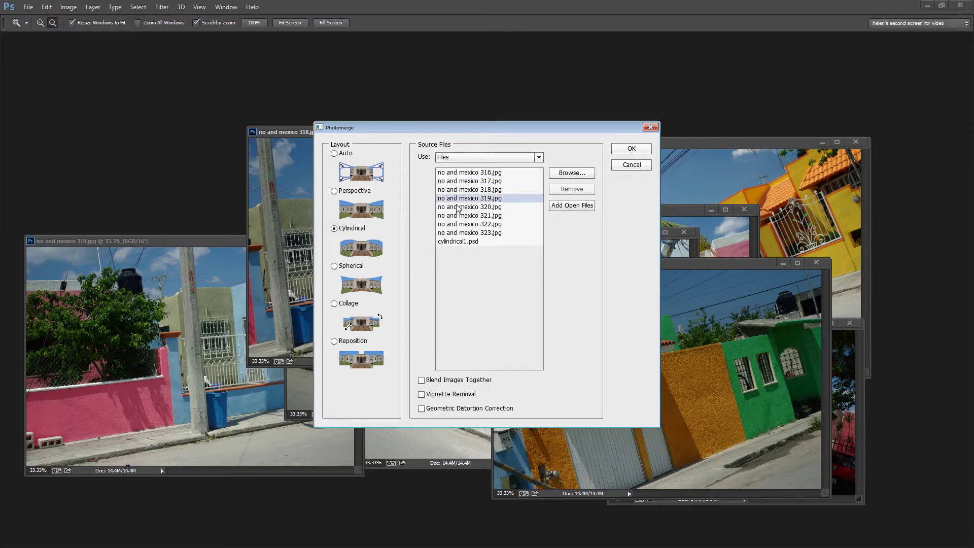
left_click(455, 243)
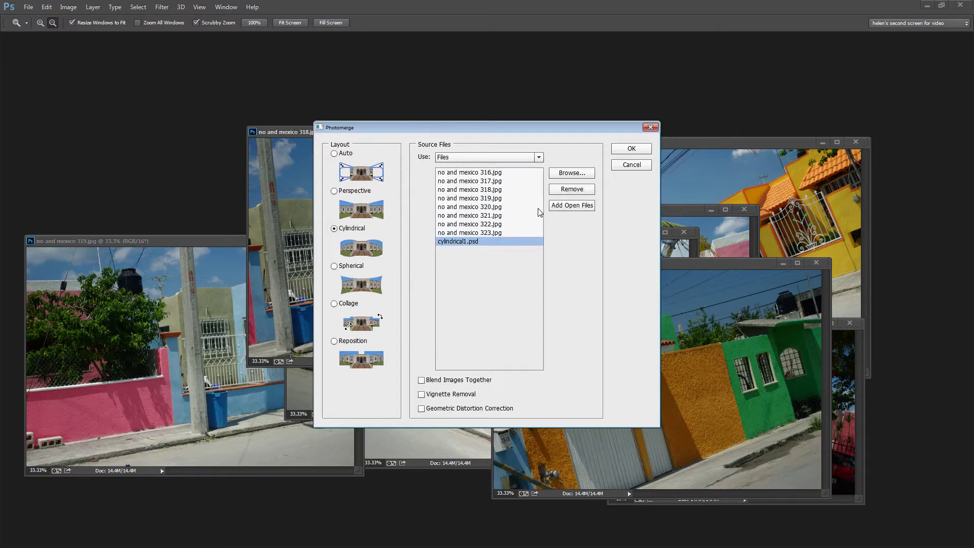
left_click(564, 191)
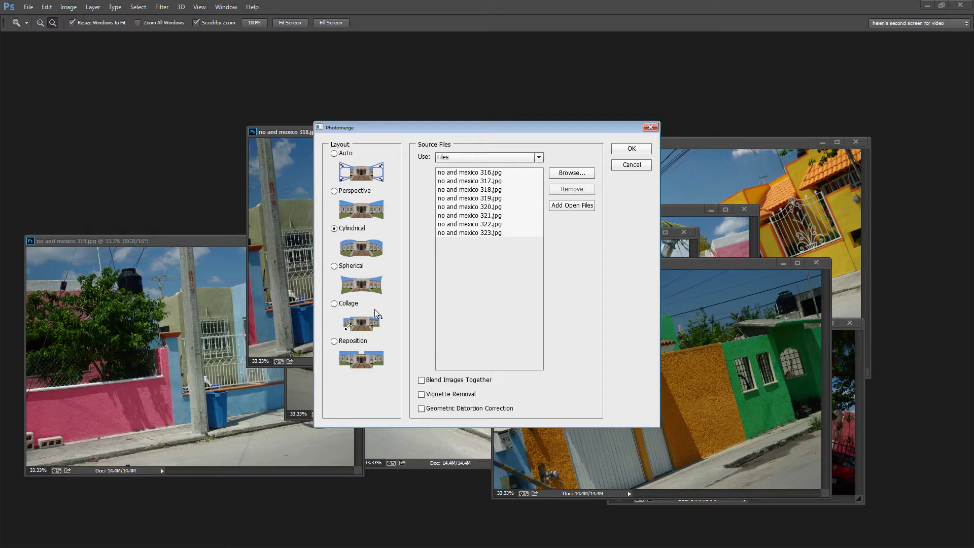
- Run the Cylindrical merge and nudge the resulting Untitled_Panorama1 window slightly
left_click(632, 149)
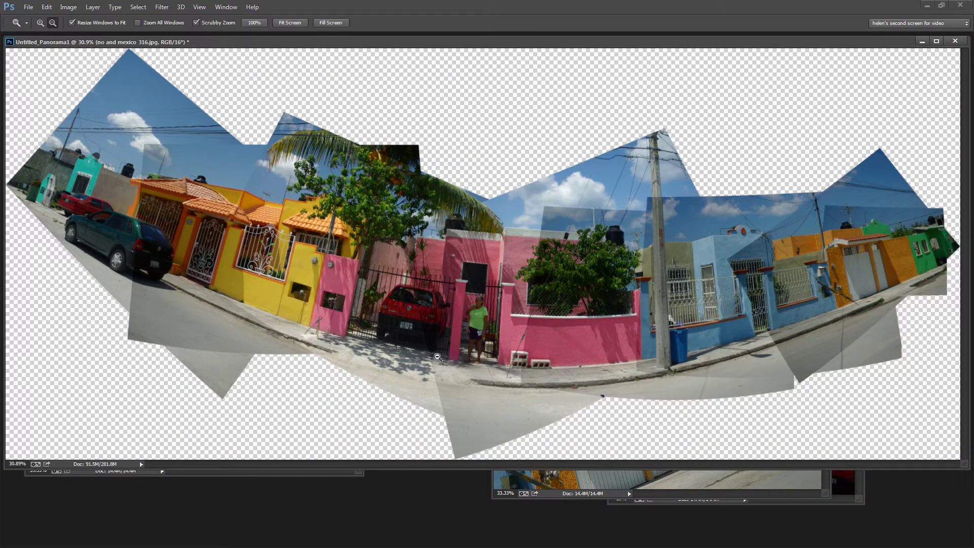
left_click_drag(410, 44, 402, 52)
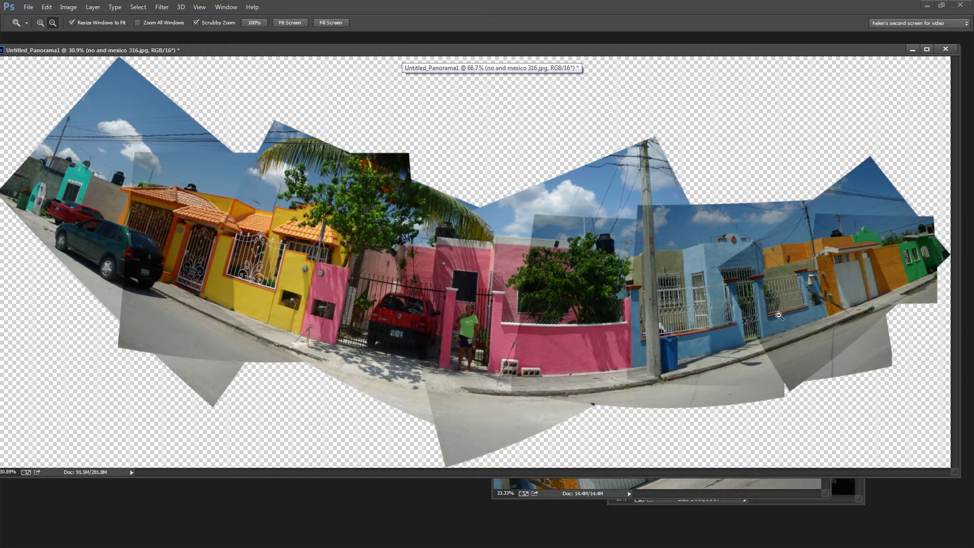
- Show the Layers and Tools panels again from the Window menu and reposition them
left_click(223, 7)
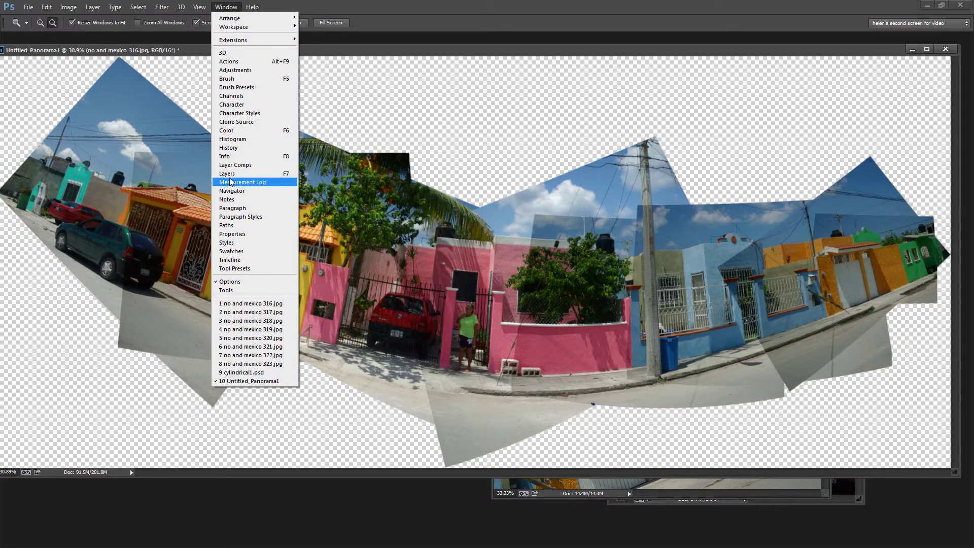
left_click(268, 174)
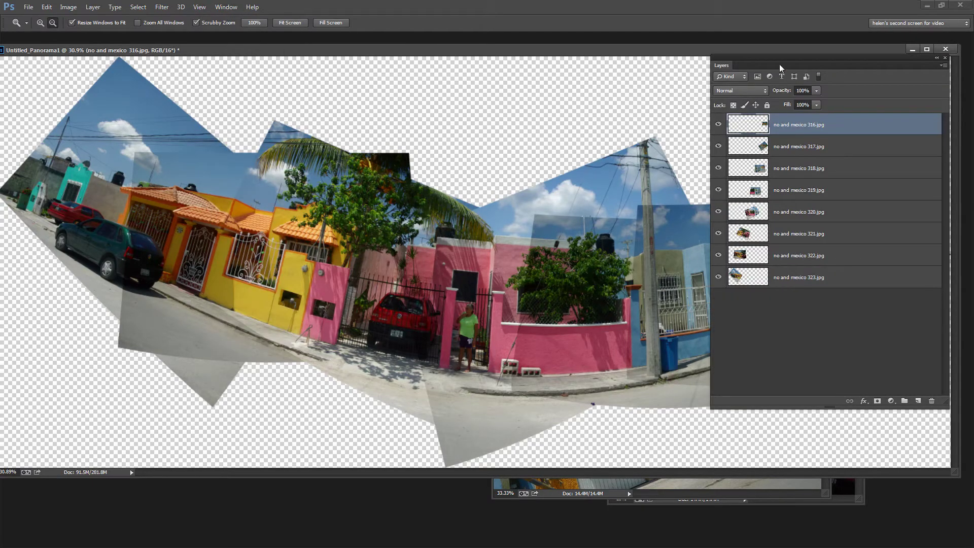
left_click_drag(755, 65, 767, 88)
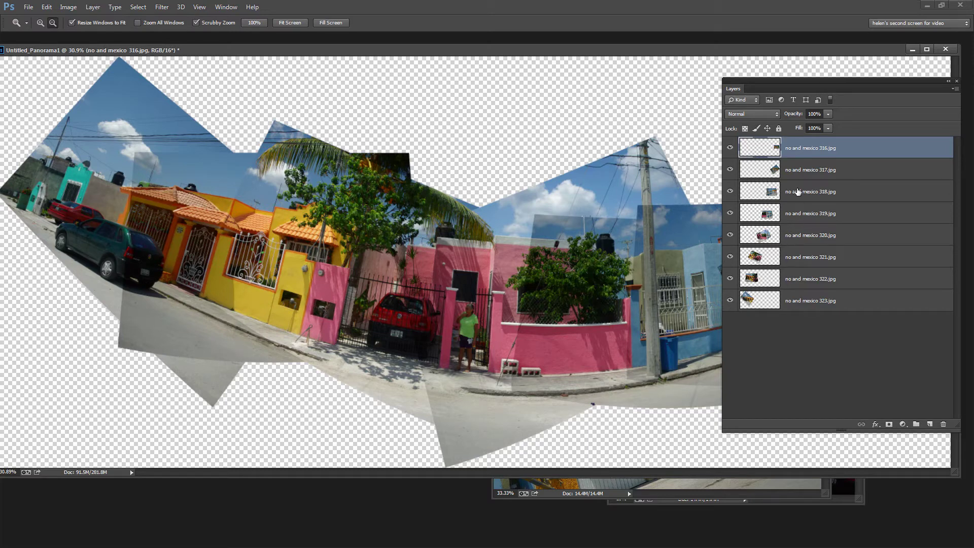
left_click(226, 7)
left_click(235, 290)
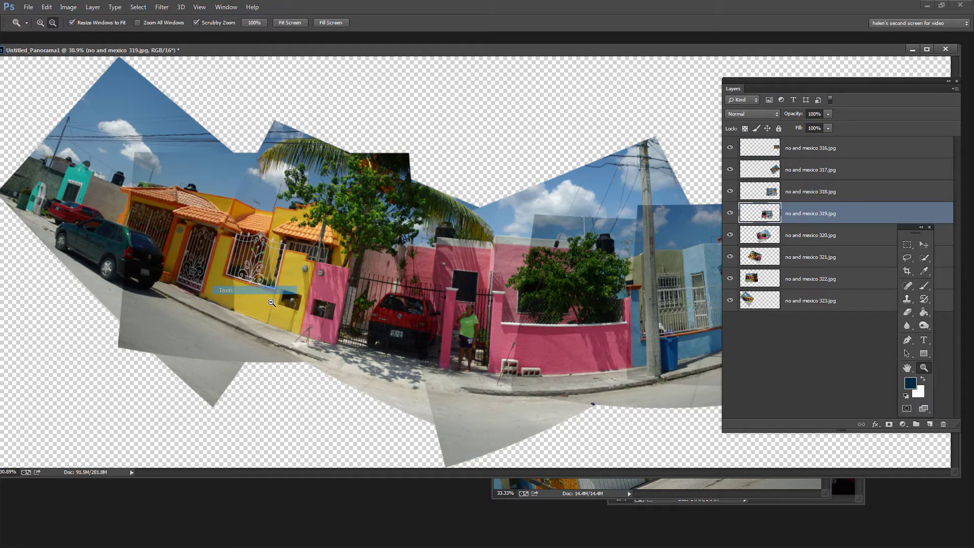
left_click_drag(920, 229, 801, 343)
- With the Move tool, shift photos 319, 320, 321 and 322 into new positions
left_click(806, 359)
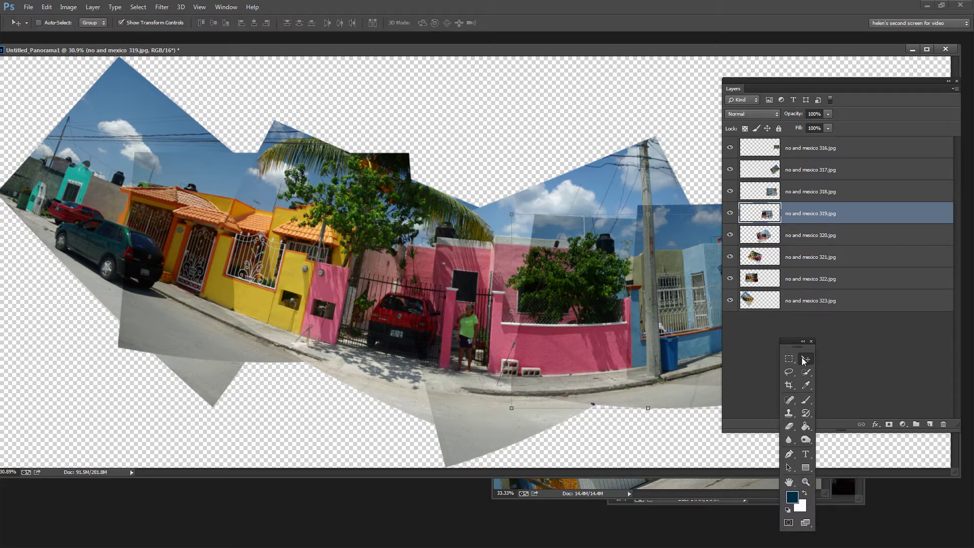
left_click(796, 238)
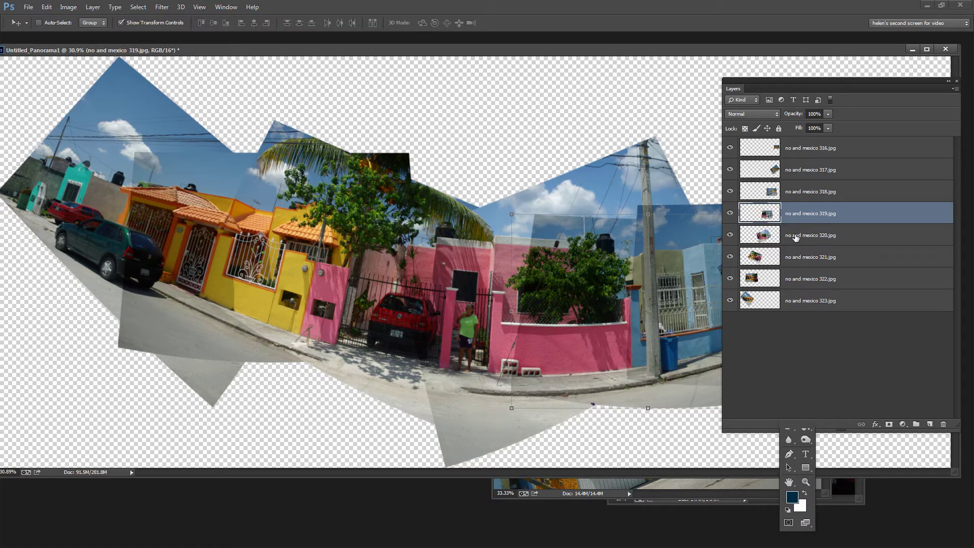
left_click(787, 189)
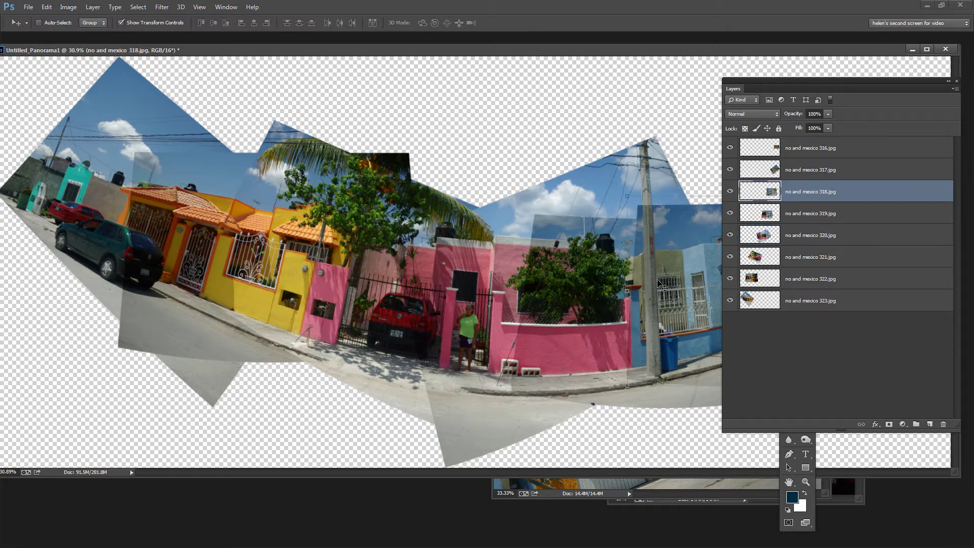
left_click(753, 216)
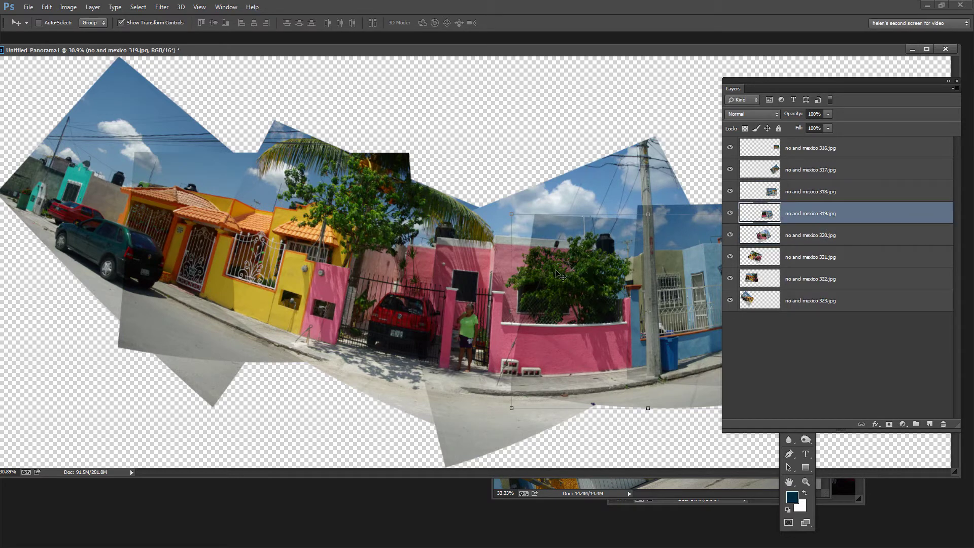
left_click_drag(559, 275, 555, 304)
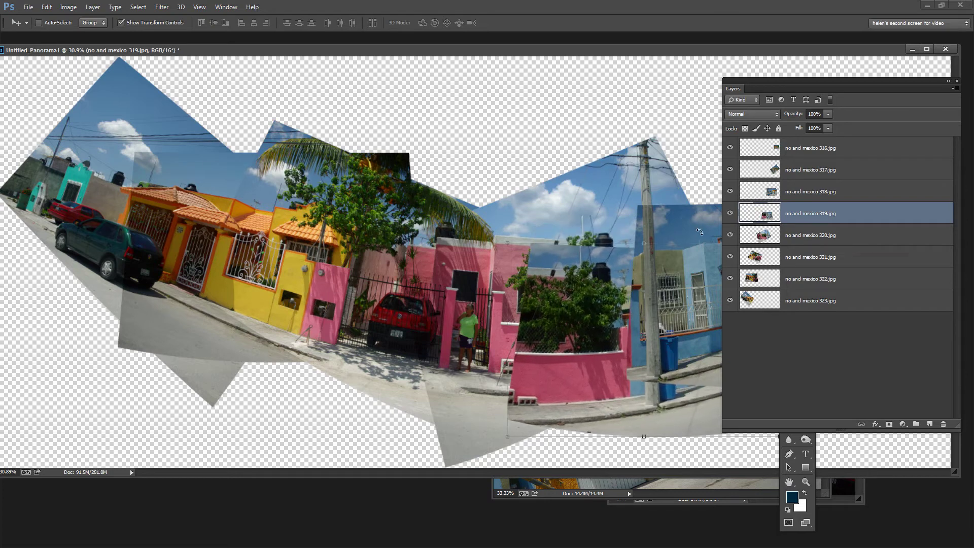
left_click(813, 236)
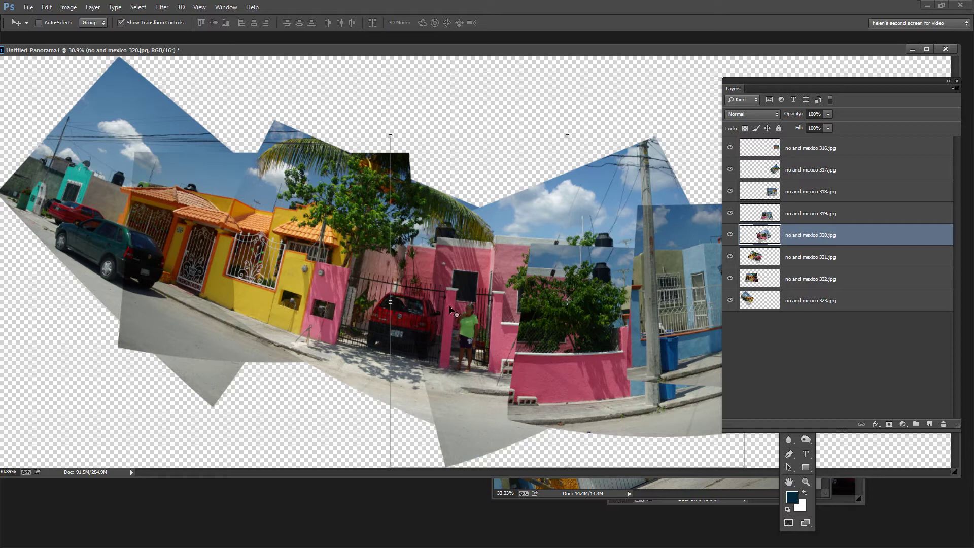
left_click_drag(538, 196, 531, 173)
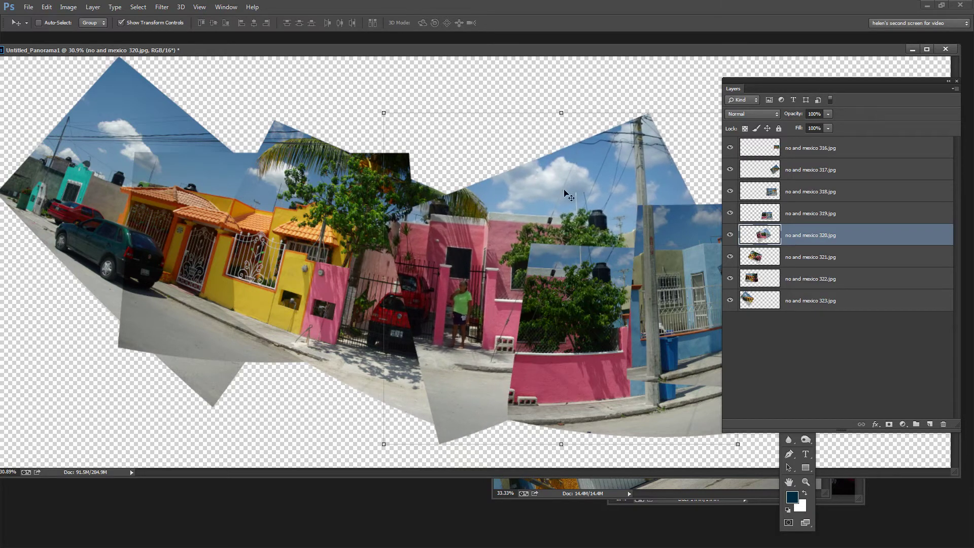
left_click(800, 257)
left_click_drag(336, 304, 336, 324)
left_click(794, 280)
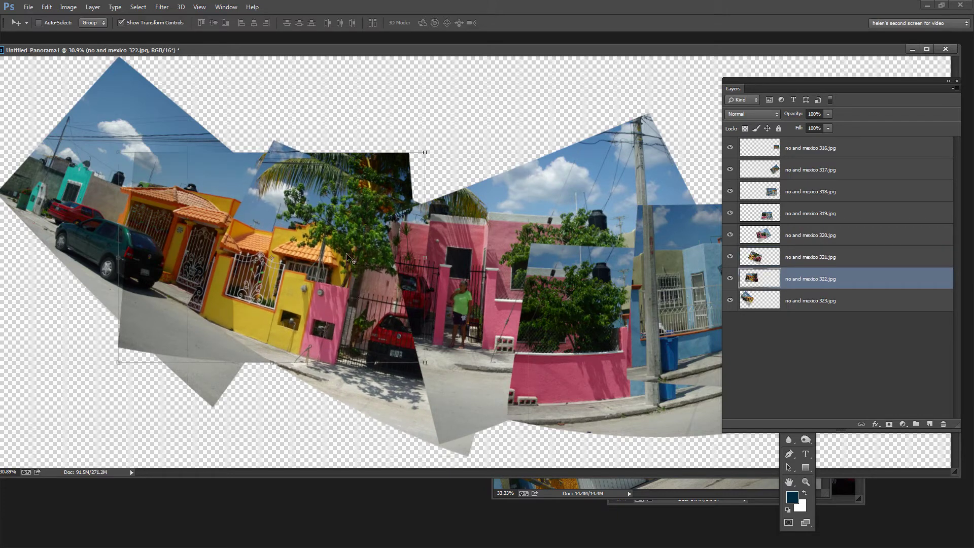
left_click_drag(173, 190, 165, 160)
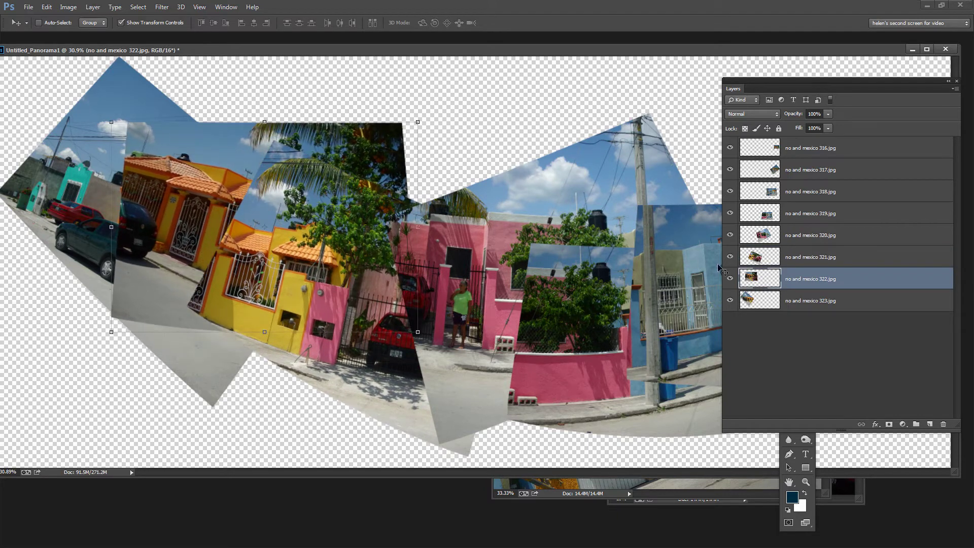
- Move photo 323 lower and rotate it about -15°, committing the transform
left_click(802, 300)
left_click_drag(87, 238, 82, 275)
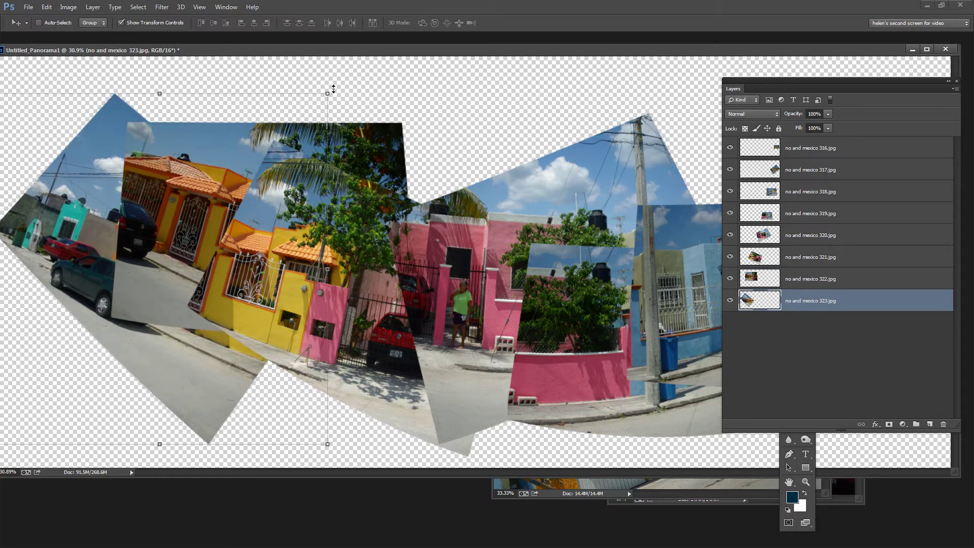
key("ctrl+t")
left_click_drag(337, 89, 284, 51)
mouse_move(49, 231)
left_mouse_down()
mouse_move(49, 241)
mouse_move(38, 225)
left_mouse_up()
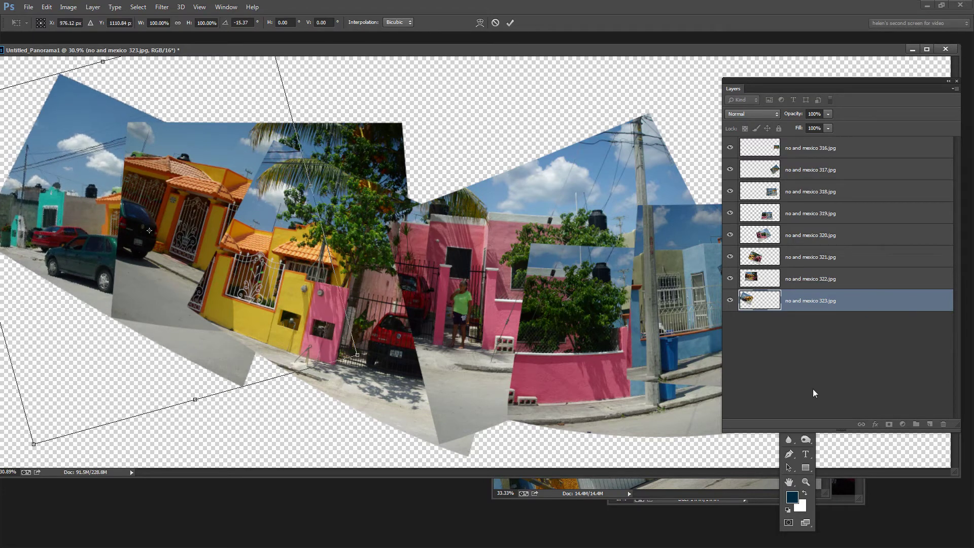
left_click(510, 23)
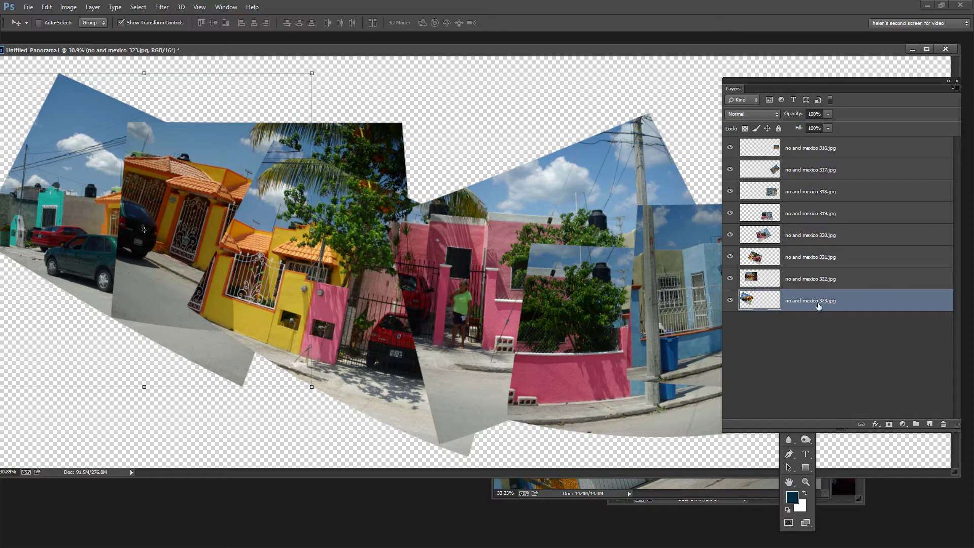
- Shift the Layers panel left and add a Stroke effect to photo 323 via fx
left_click_drag(813, 88, 779, 72)
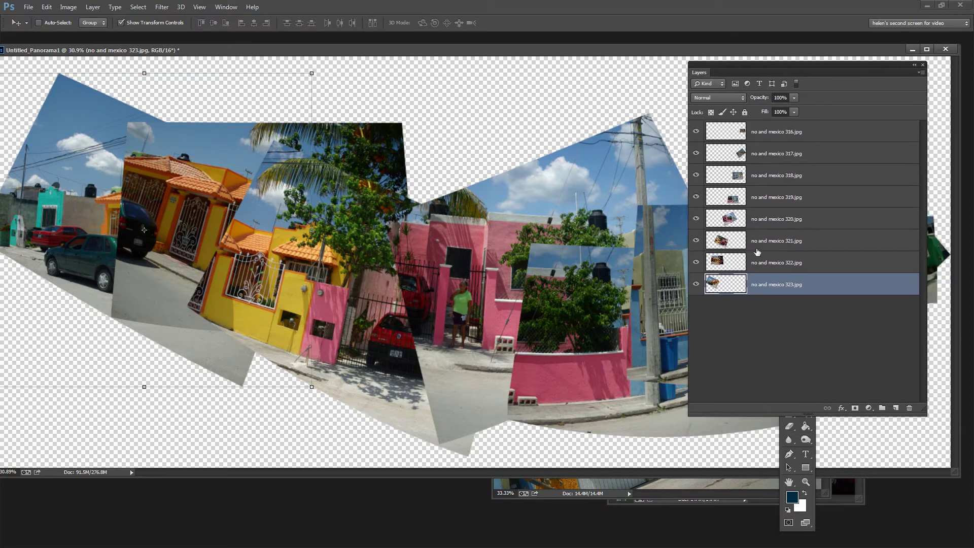
left_click(841, 408)
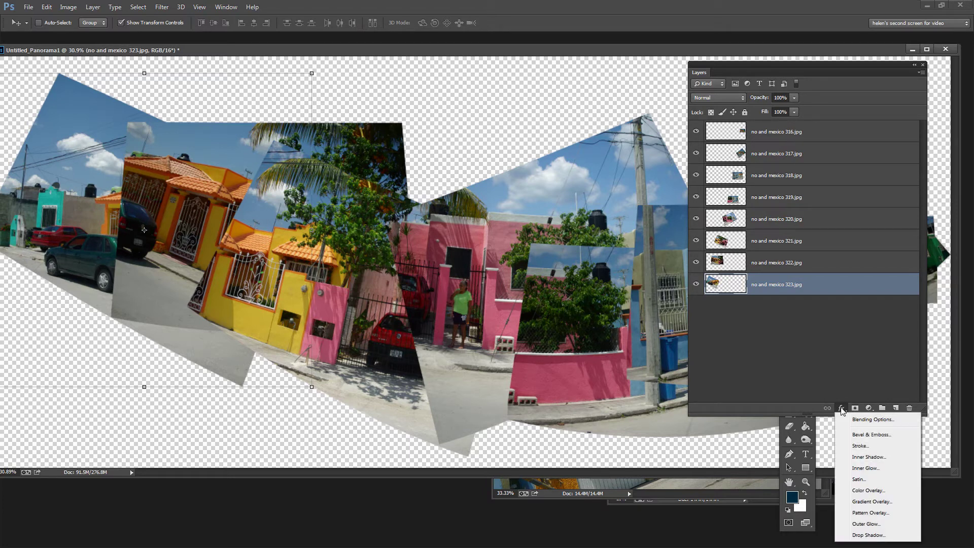
left_click(859, 446)
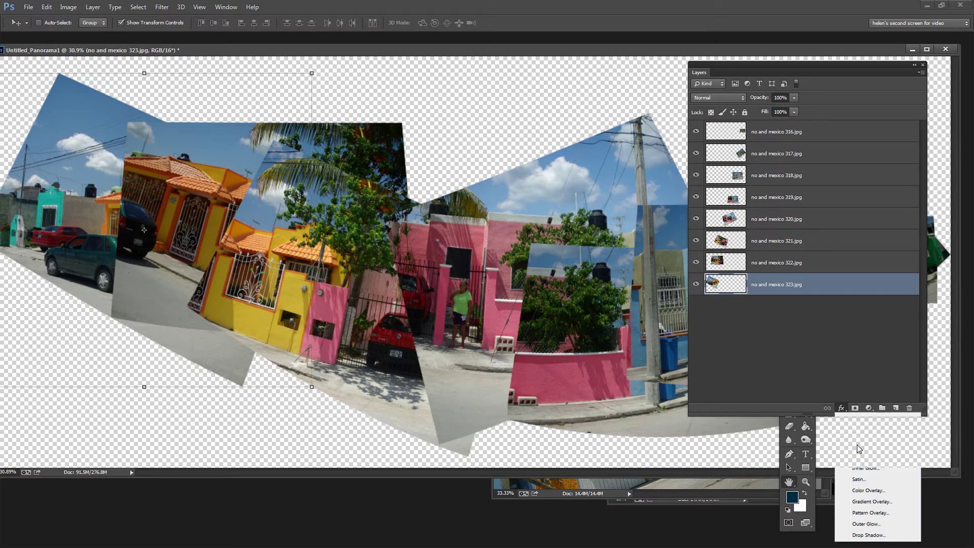
- Try a 30 px stroke size and set the stroke colour to pure white ffffff
left_click_drag(521, 38, 526, 69)
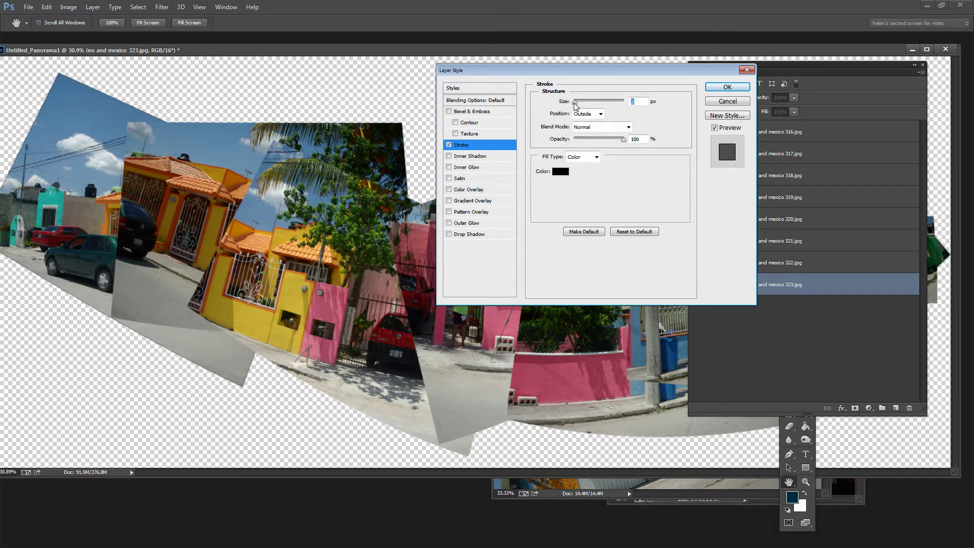
left_click_drag(575, 104, 584, 104)
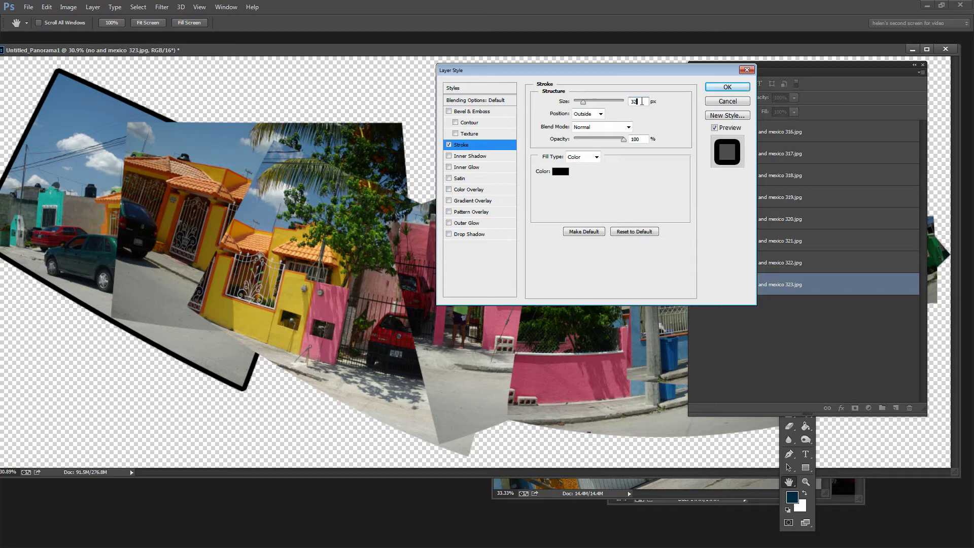
type("30")
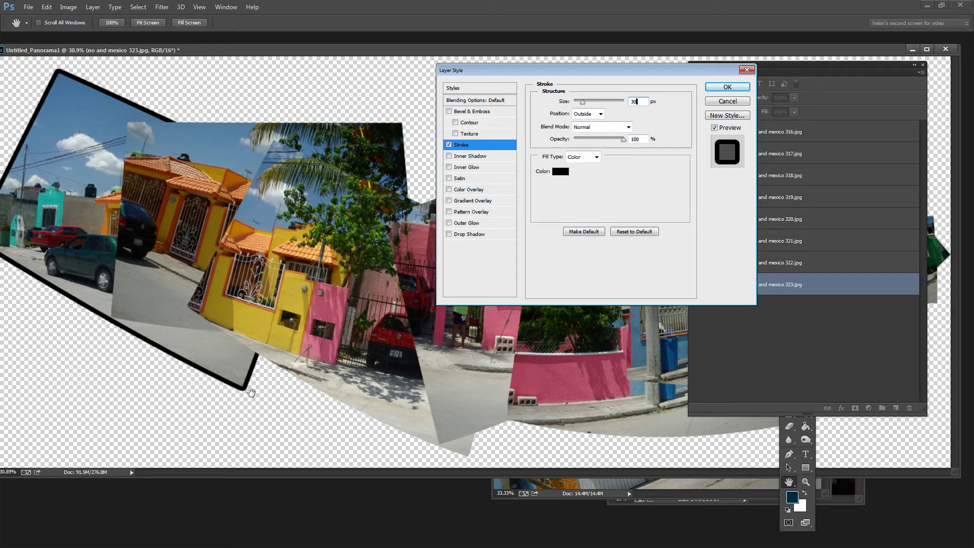
left_click(563, 173)
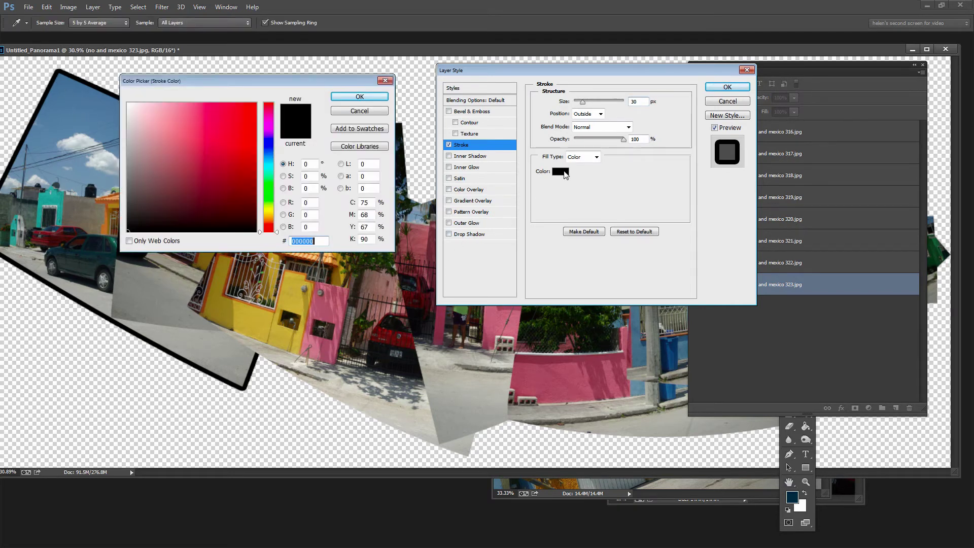
left_click(126, 104)
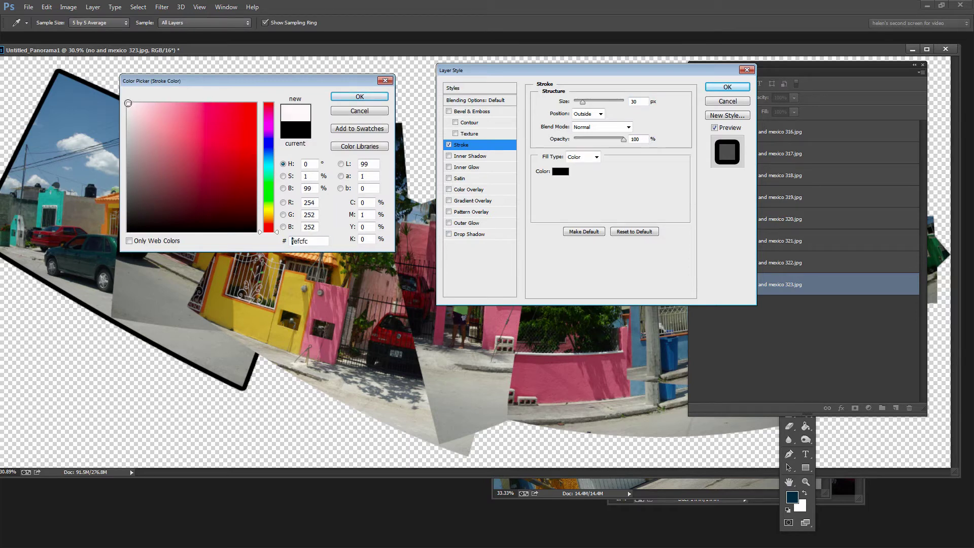
left_click_drag(126, 104, 125, 102)
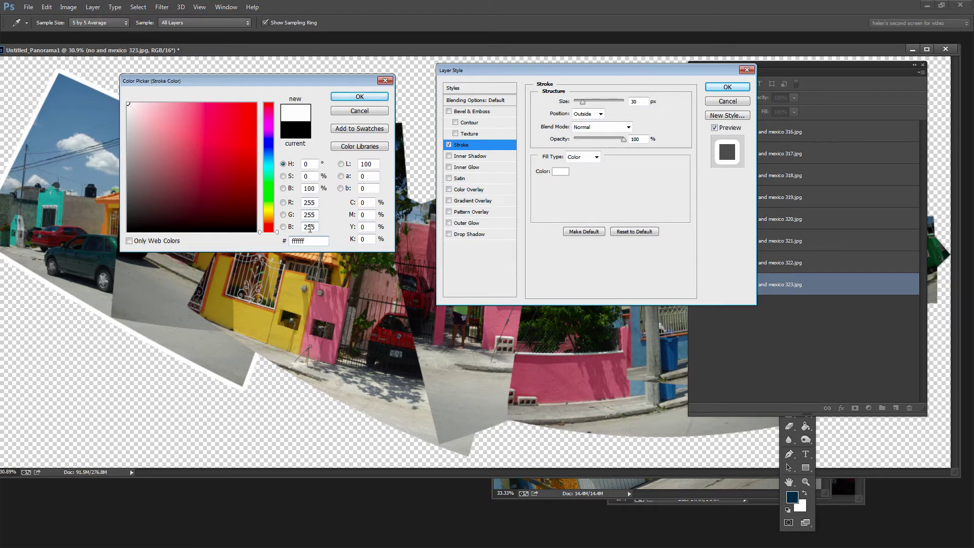
left_click(354, 98)
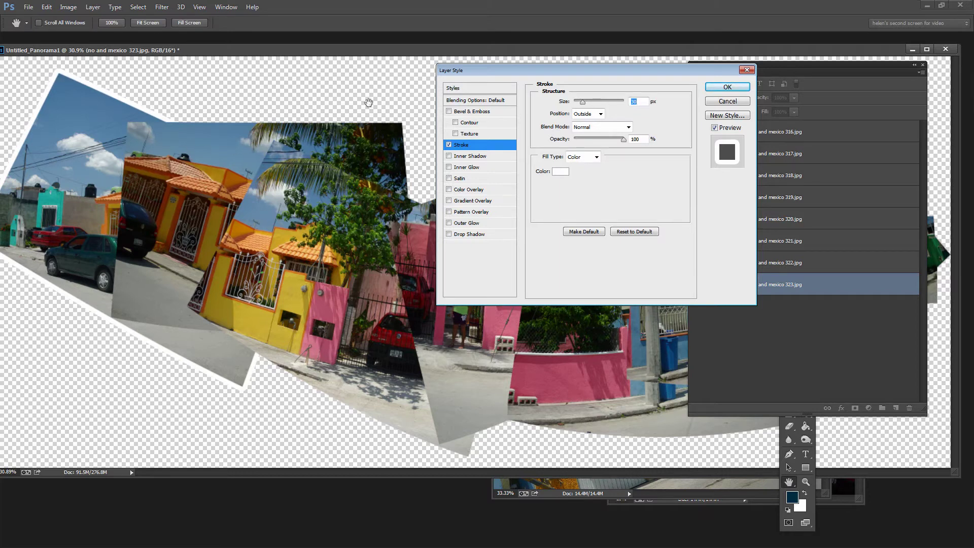
- Set the stroke position to Inside and size to 35 px, then apply it
left_click(597, 114)
left_click(591, 132)
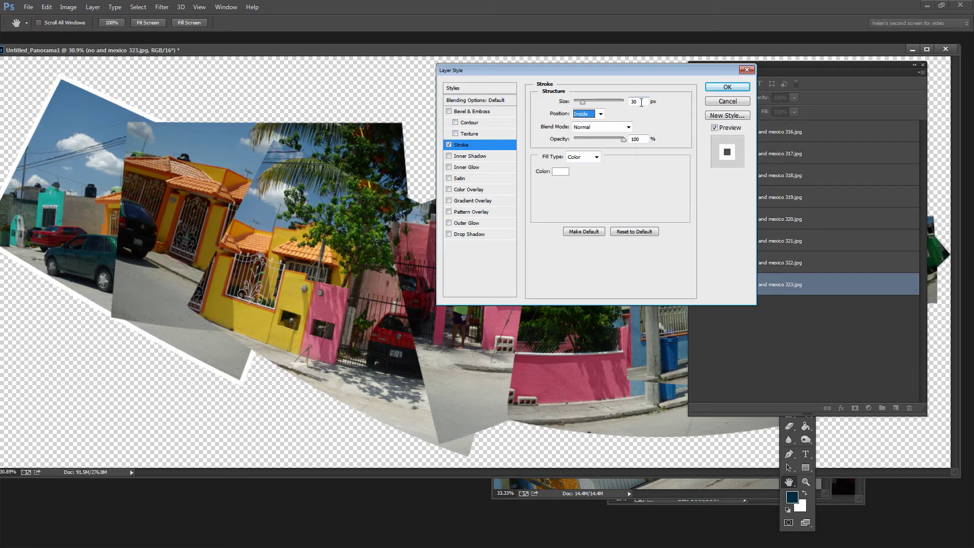
left_click(643, 99)
type("35")
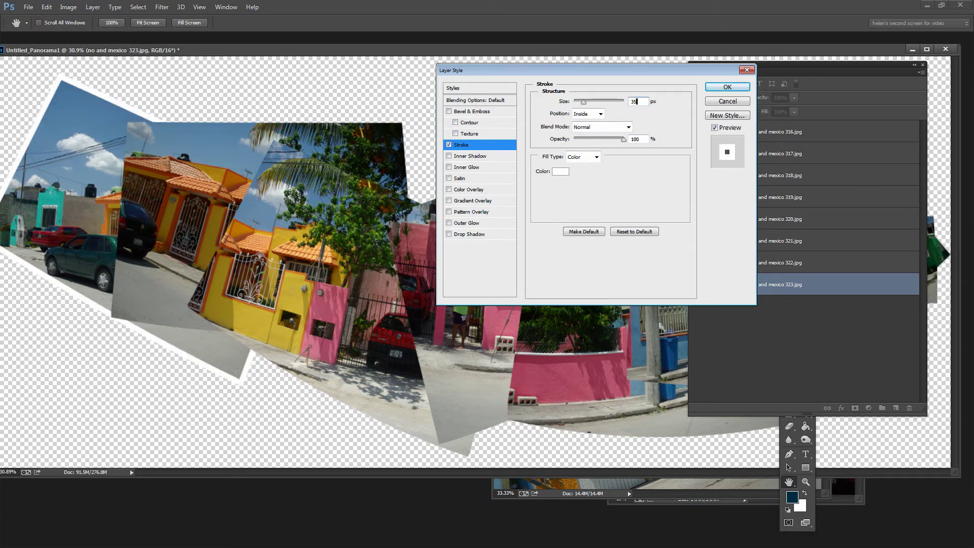
left_click(725, 88)
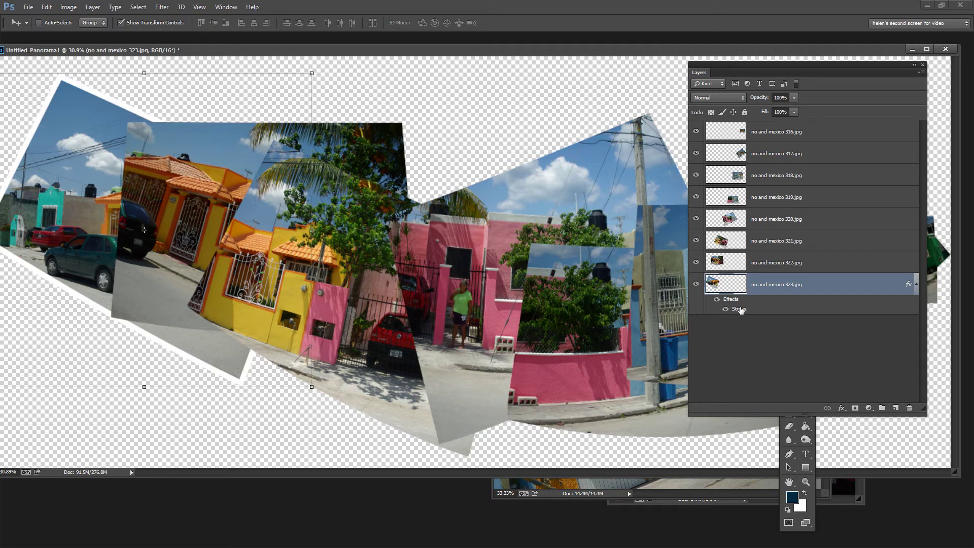
- Copy photo 323's layer style and paste it onto layers 316 through 322
right_click(779, 306)
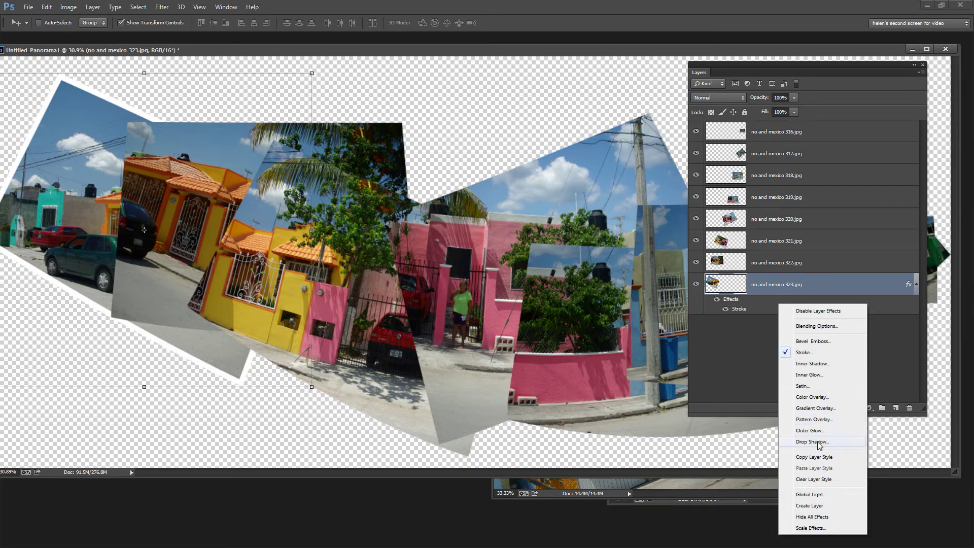
left_click(815, 460)
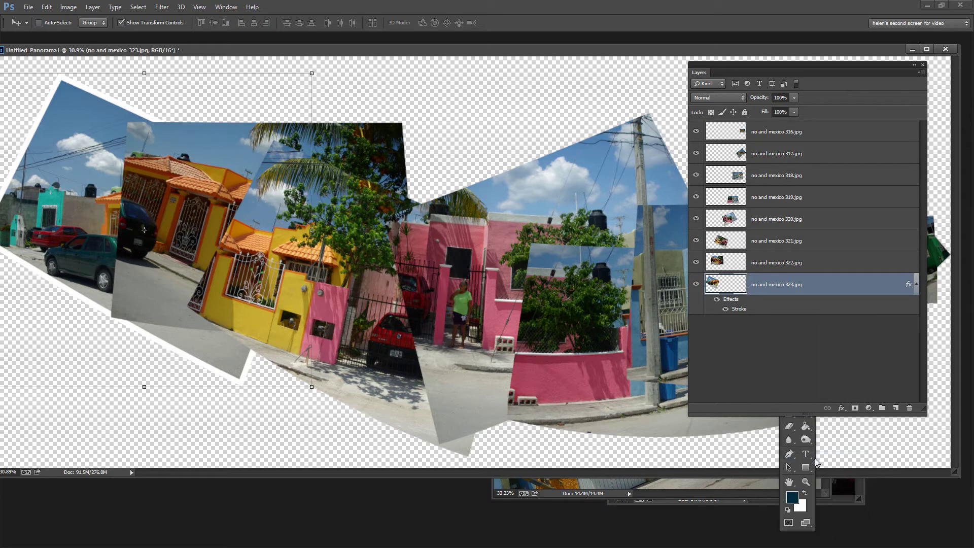
left_click(818, 263)
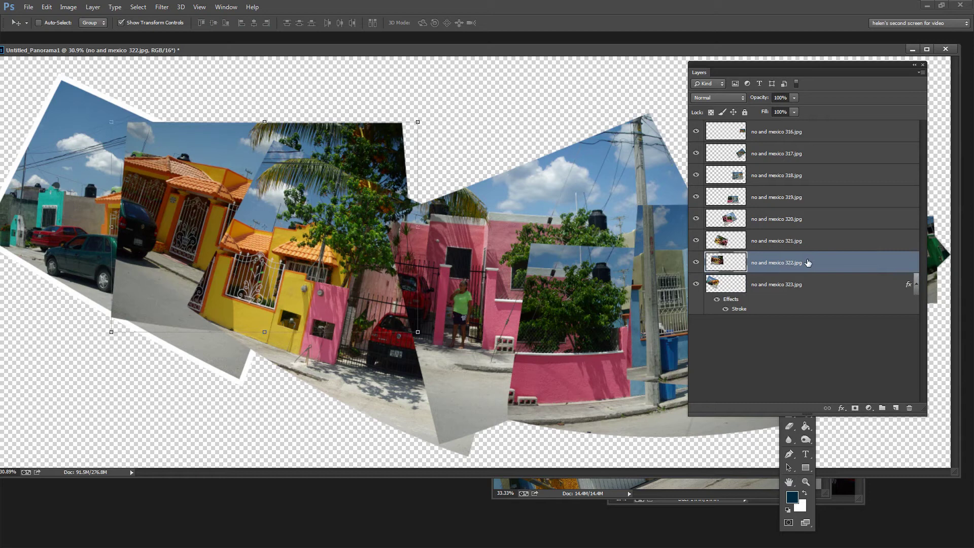
left_click(811, 133, "shift")
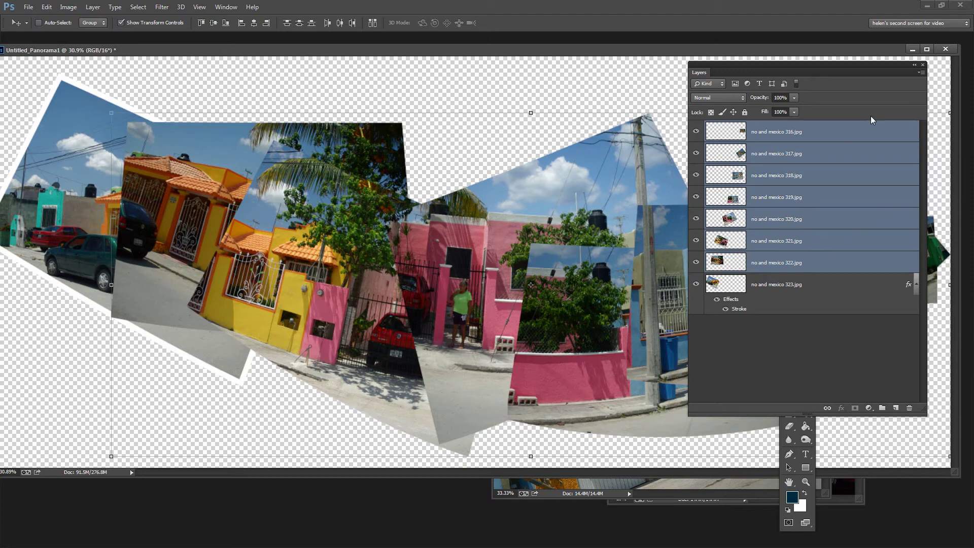
right_click(829, 132)
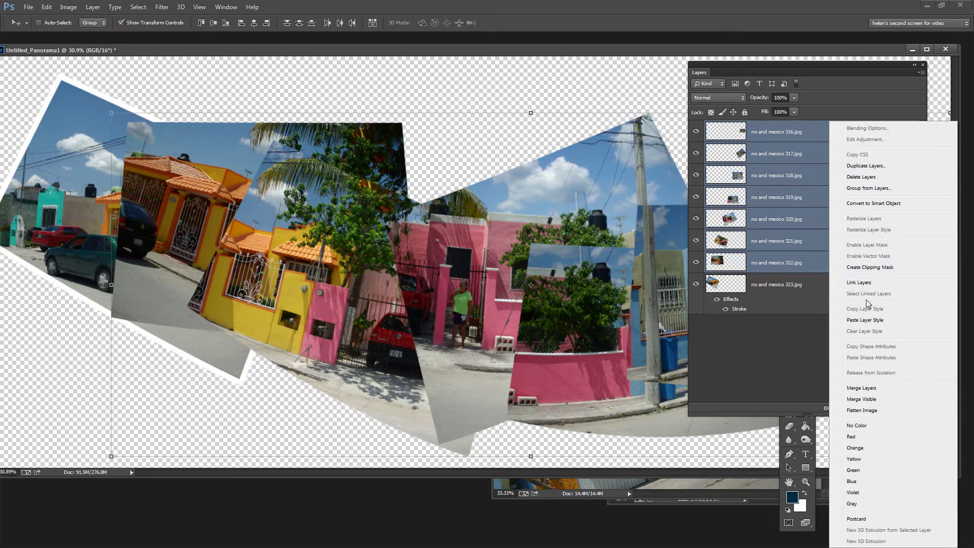
left_click(864, 320)
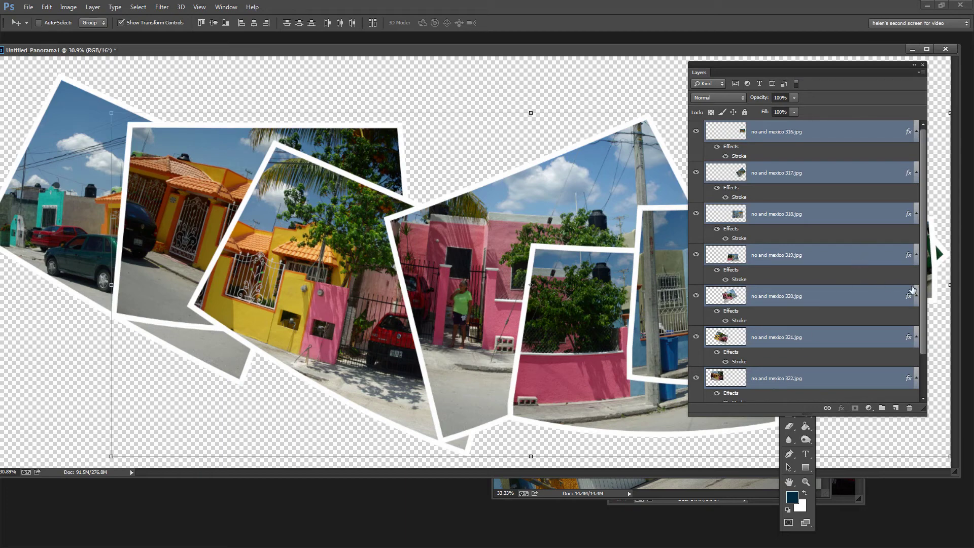
- Add a new empty layer beneath the no and mexico 323.jpg photo layer
left_click_drag(925, 289, 924, 353)
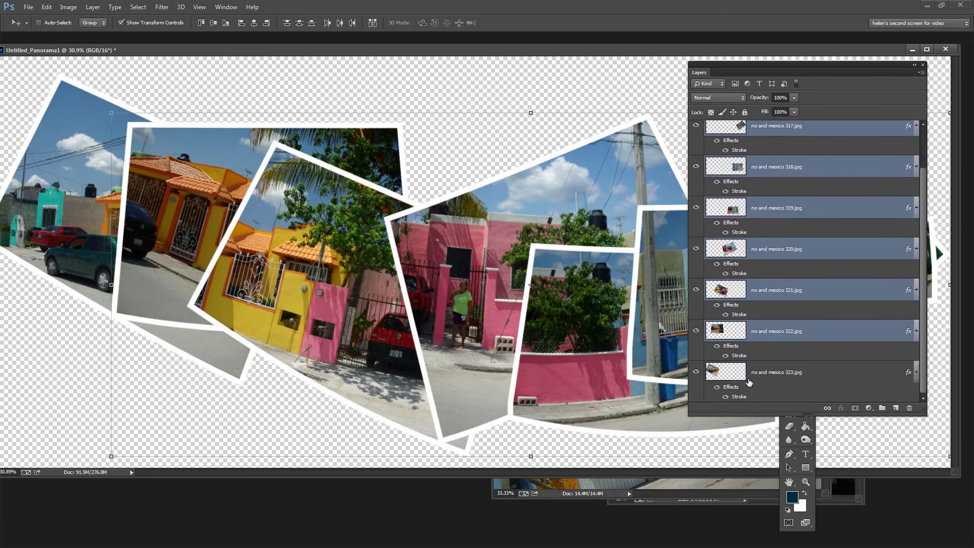
left_click(811, 378)
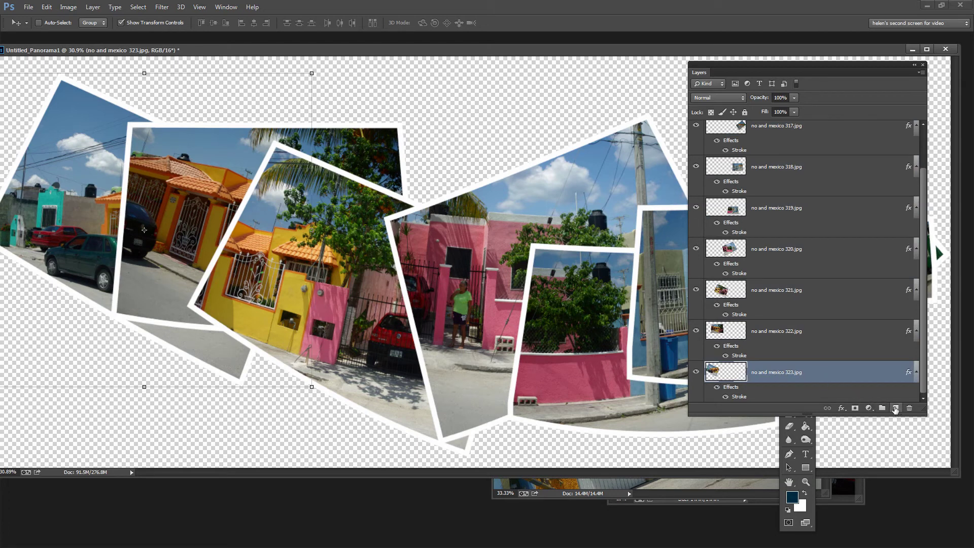
left_click(895, 408)
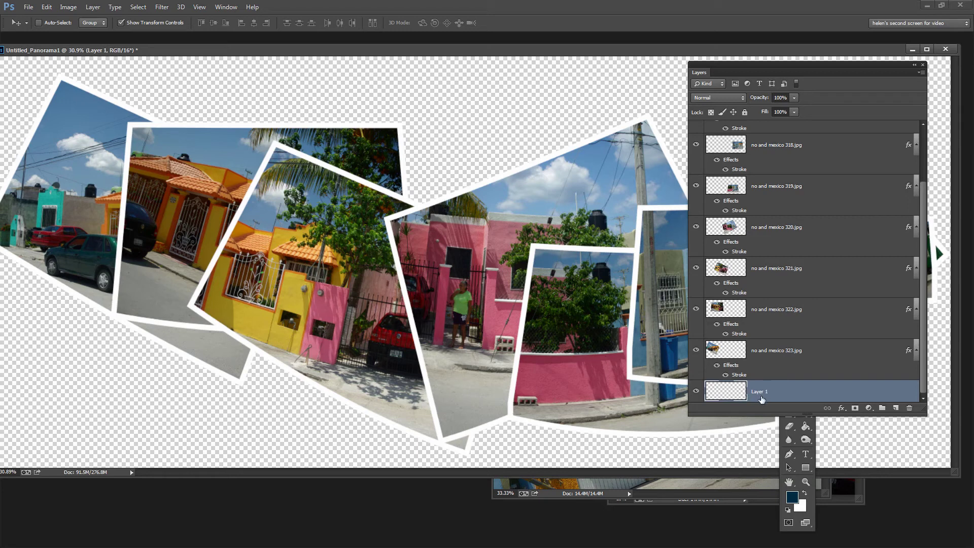
- Sample the sky's light blue and flood-fill the transparent background with it
left_click_drag(748, 66, 759, 19)
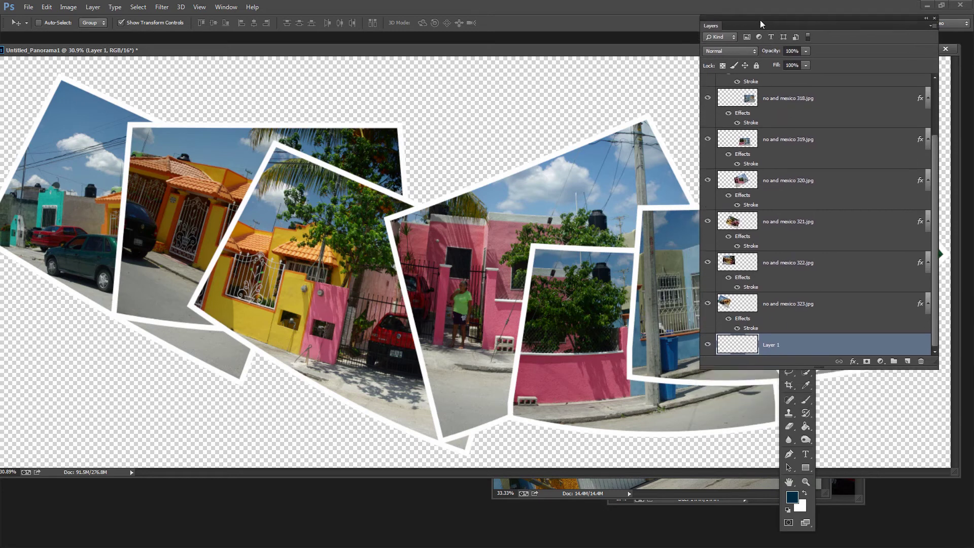
left_click(810, 386)
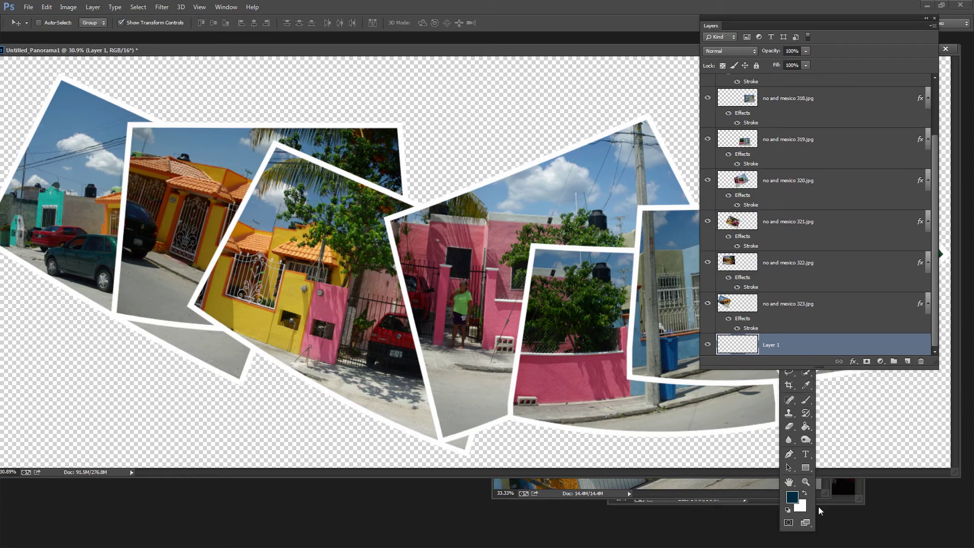
left_click_drag(793, 341, 190, 333)
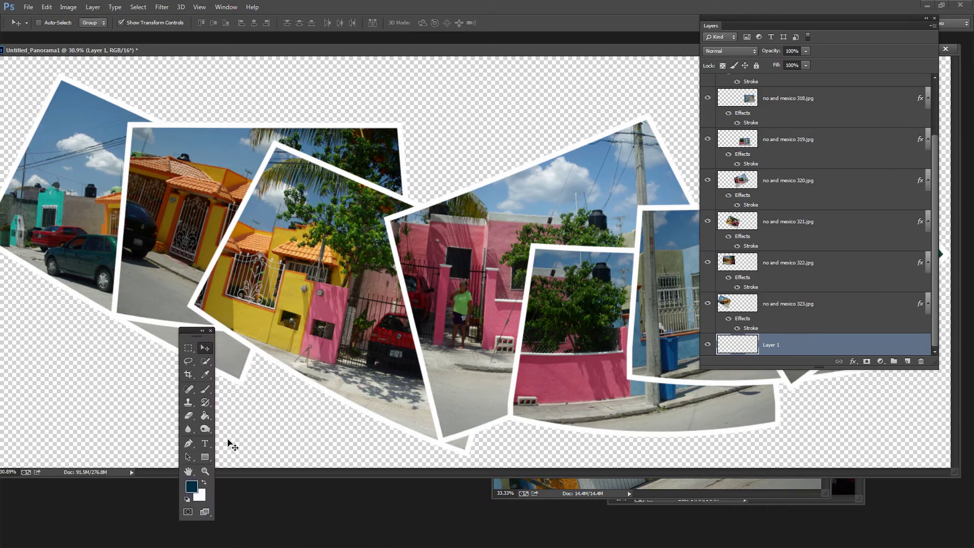
left_click(204, 374)
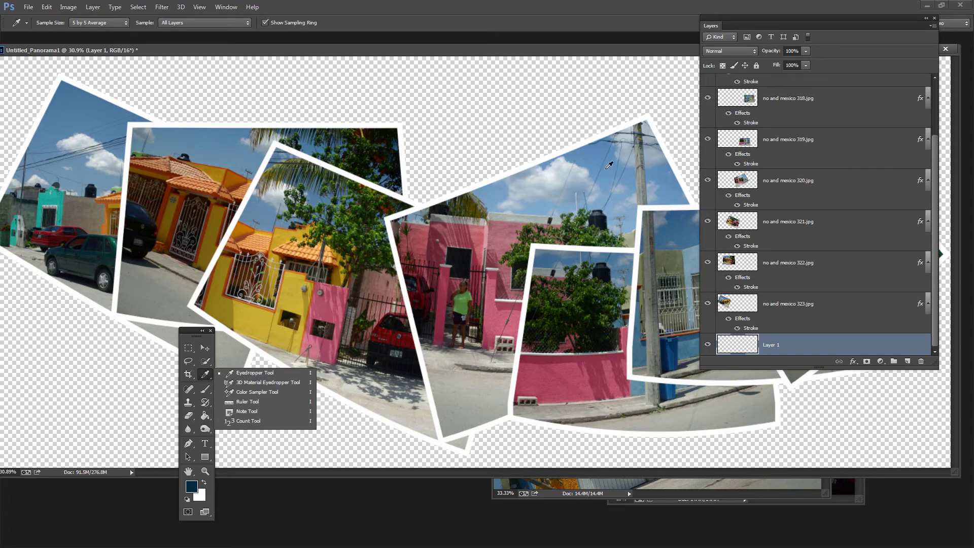
left_click(618, 199)
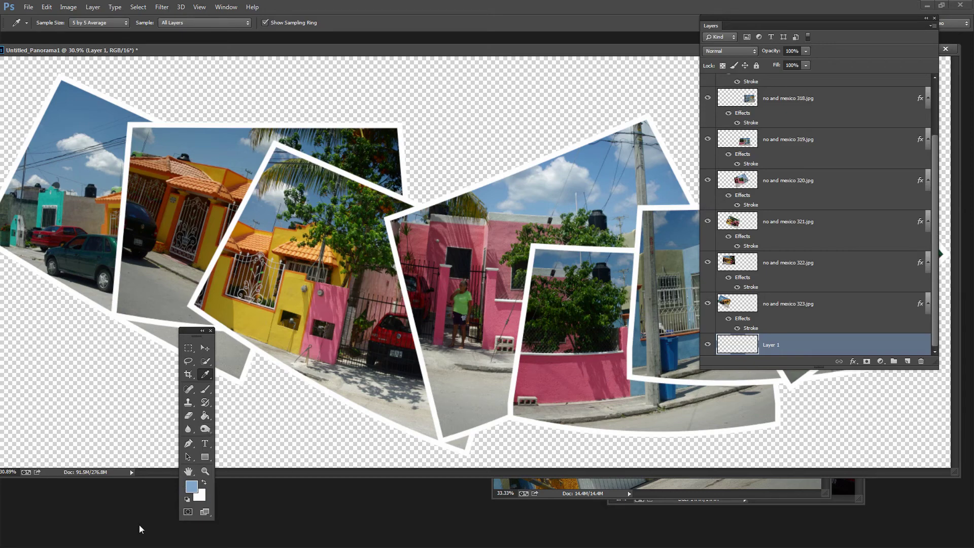
left_click(205, 416)
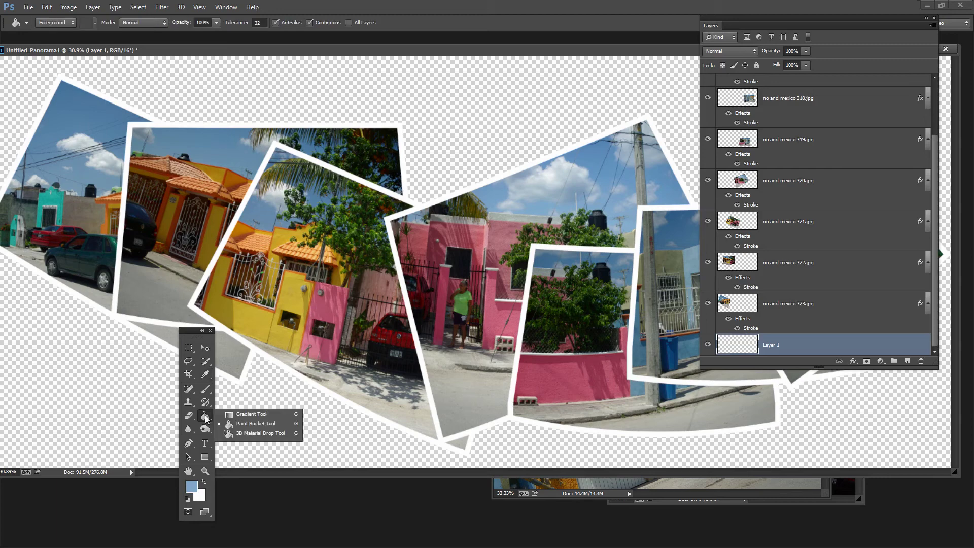
left_click(205, 417)
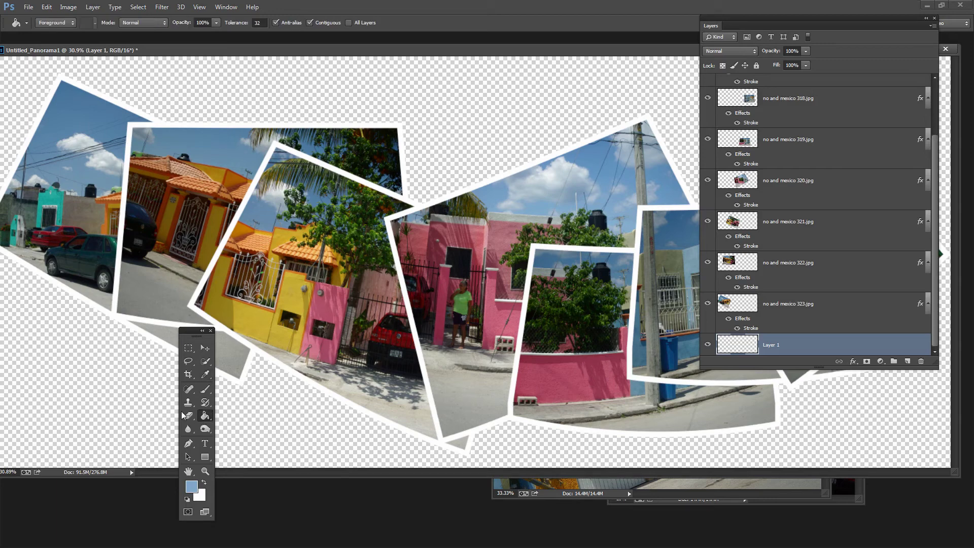
left_click(66, 402)
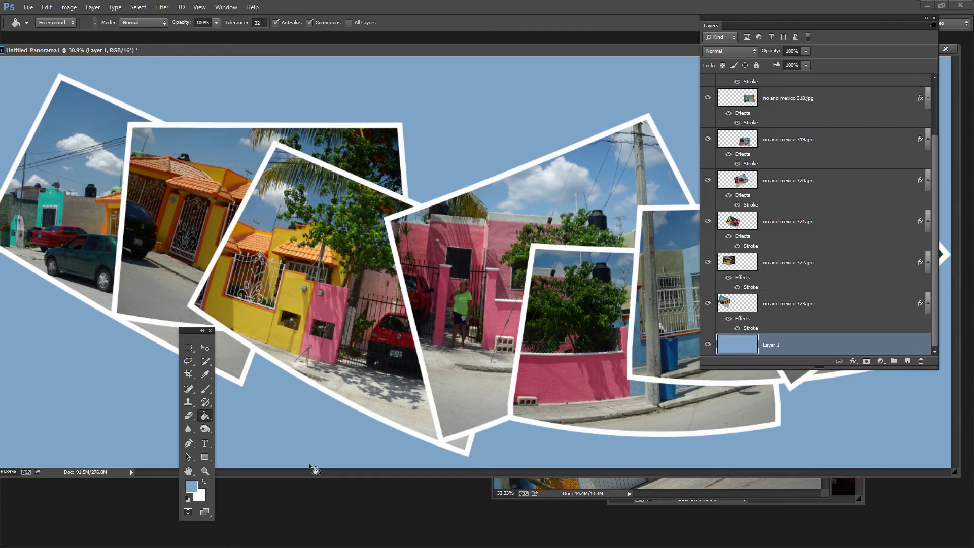
- Zoom out twice, then reposition and enlarge the Untitled_Panorama1 window to show the full collage
left_click_drag(192, 331, 892, 379)
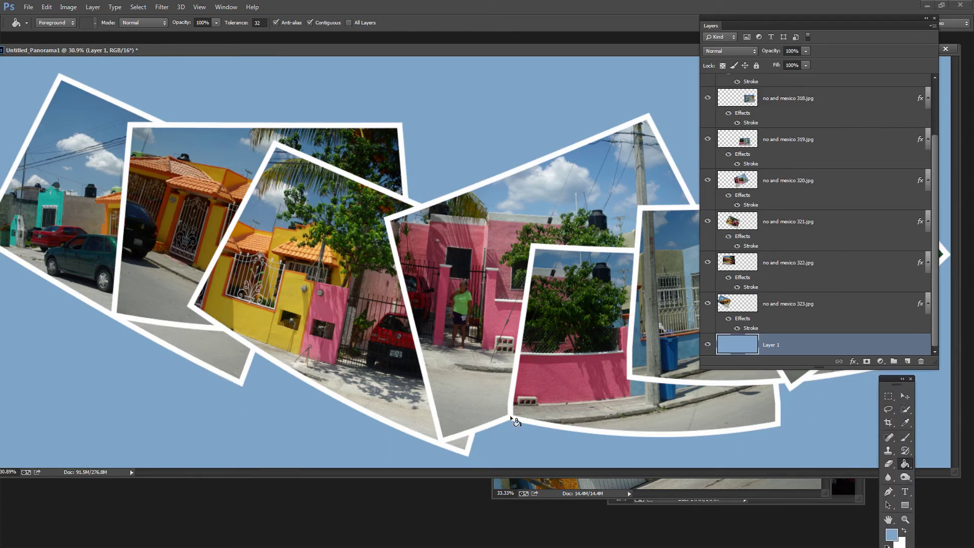
key("z")
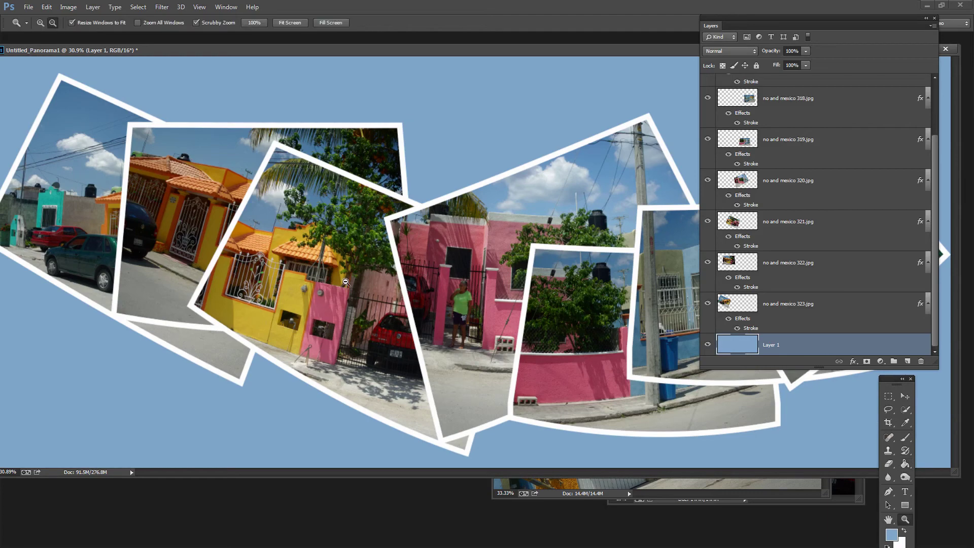
left_click(341, 282, "alt")
left_click(342, 282, "alt")
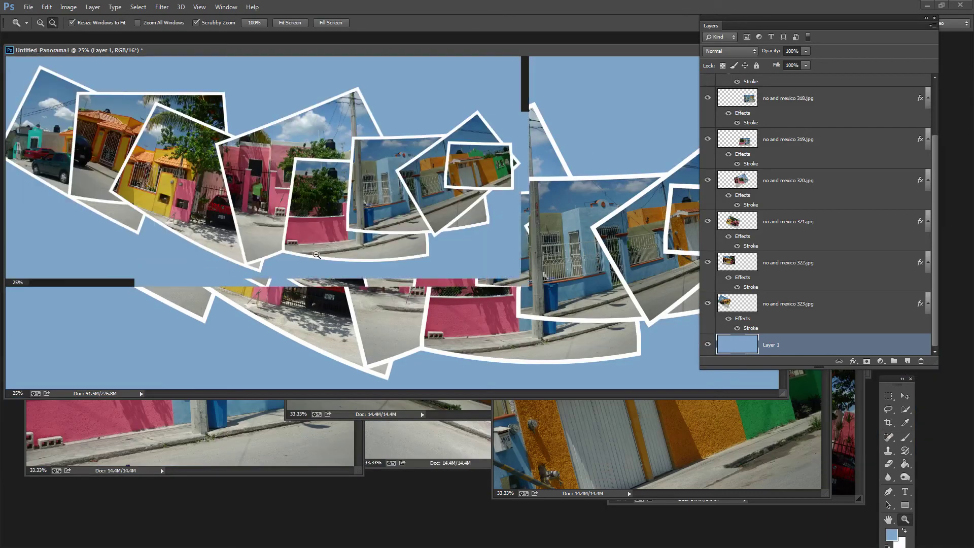
left_click_drag(254, 54, 286, 181)
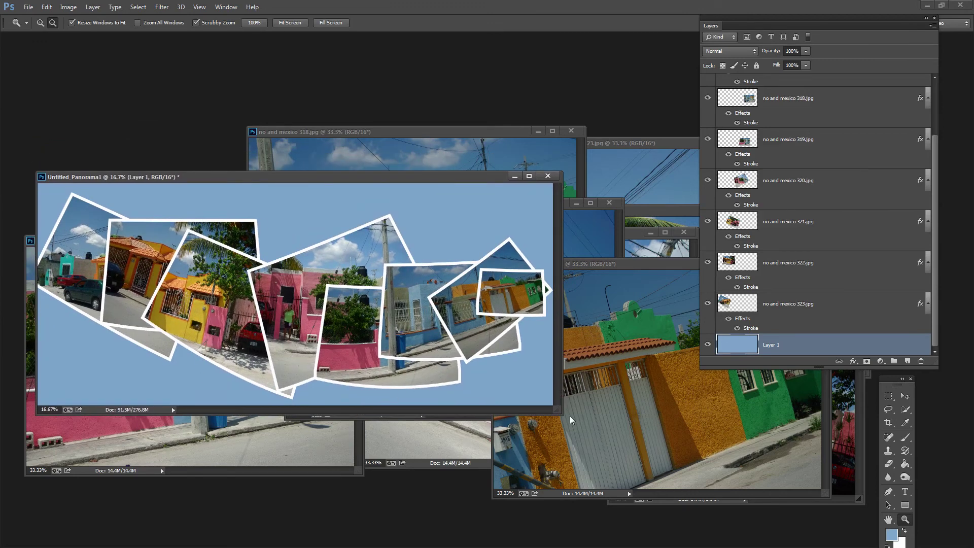
left_click_drag(558, 414, 622, 475)
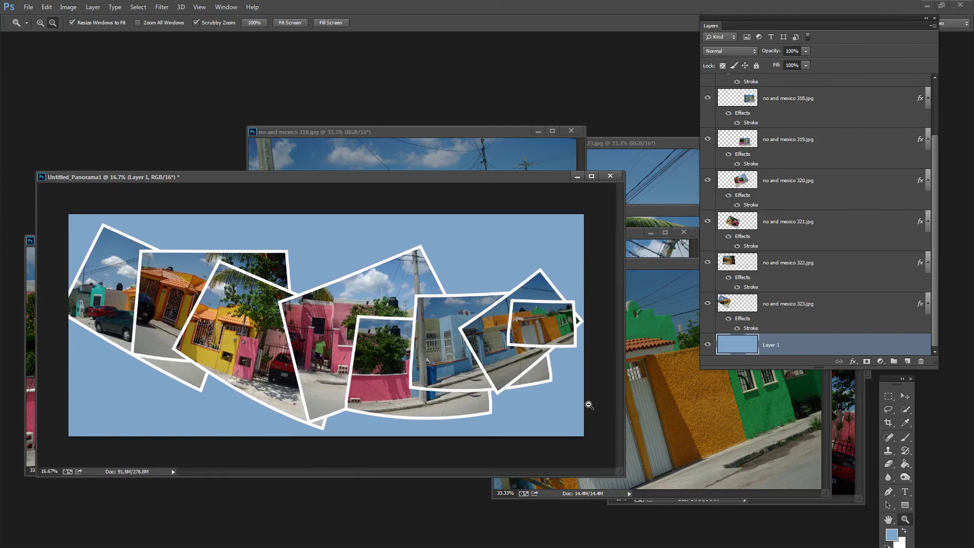
- Enlarge the orange-house photo (layer 316) and shift it toward the right edge
left_click(904, 397)
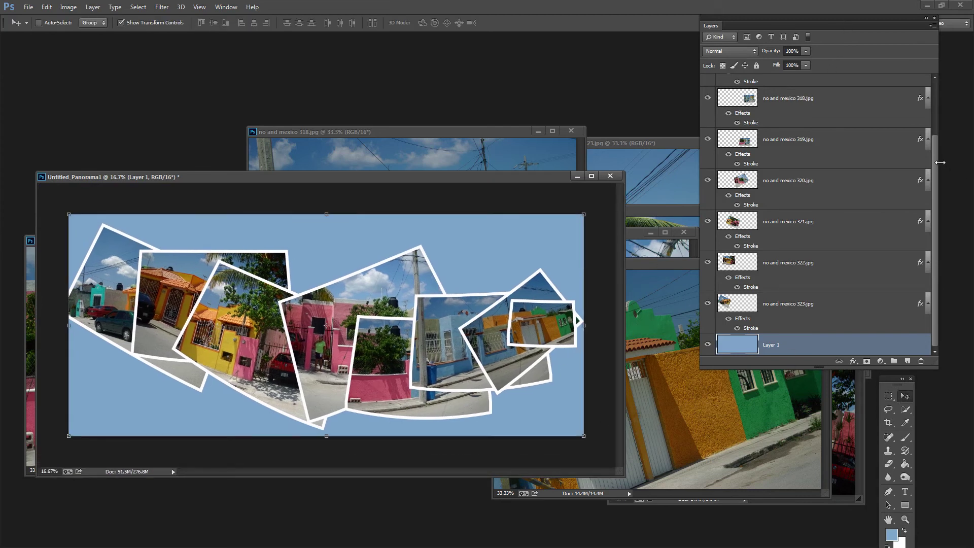
left_click_drag(934, 164, 933, 86)
left_click(809, 86)
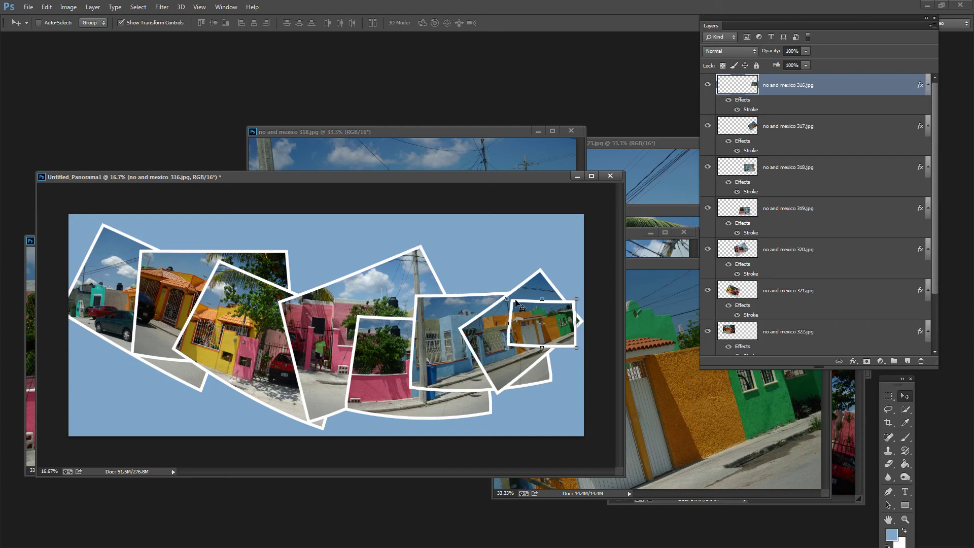
left_click_drag(503, 296, 471, 265)
left_click_drag(537, 316, 571, 309)
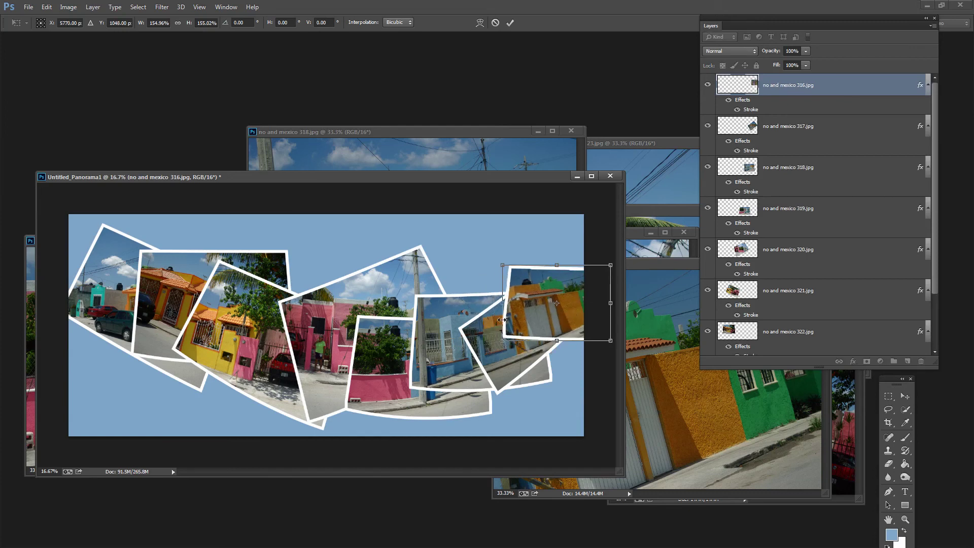
left_click(511, 22)
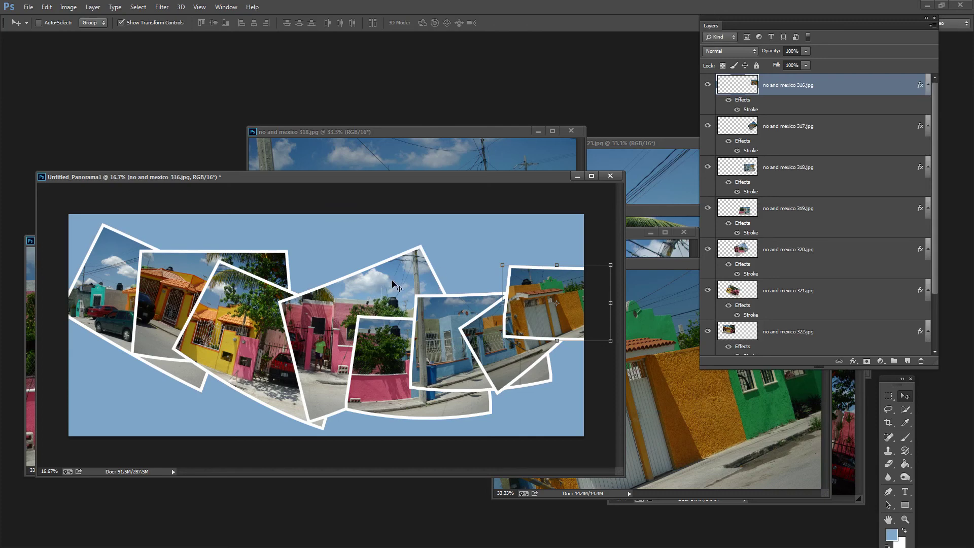
- Shrink the central pink-house photo (layer 320) to about 80% and nudge it into place
left_click(775, 251)
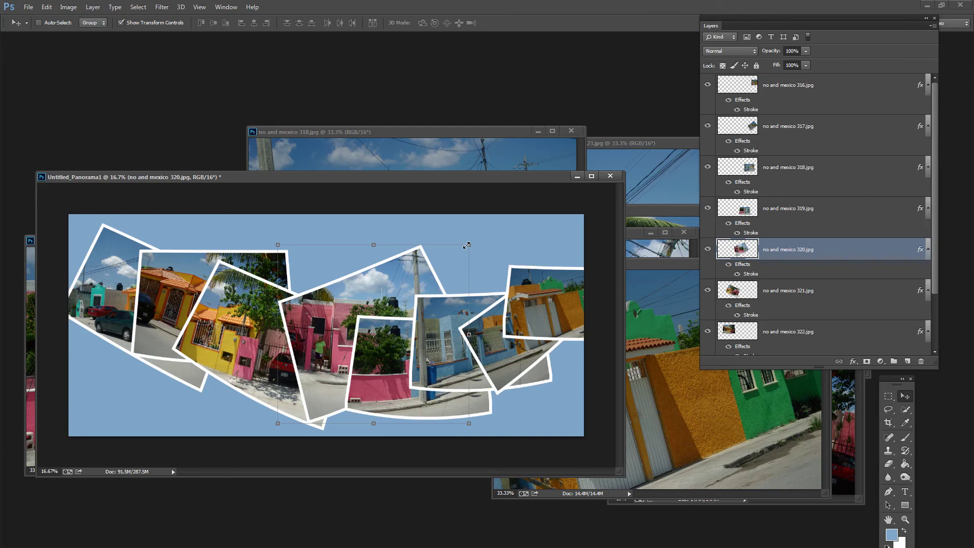
left_click_drag(467, 245, 430, 268)
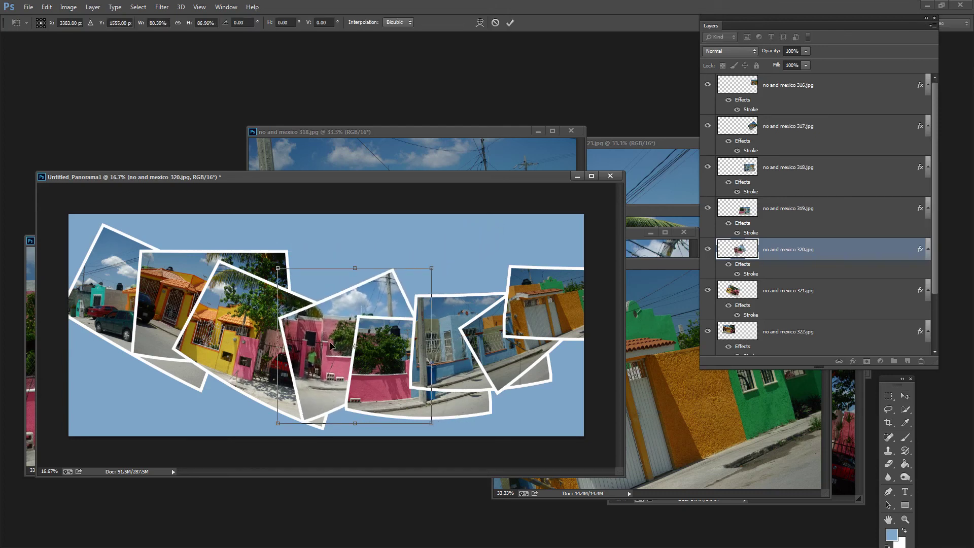
left_click_drag(329, 347, 331, 343)
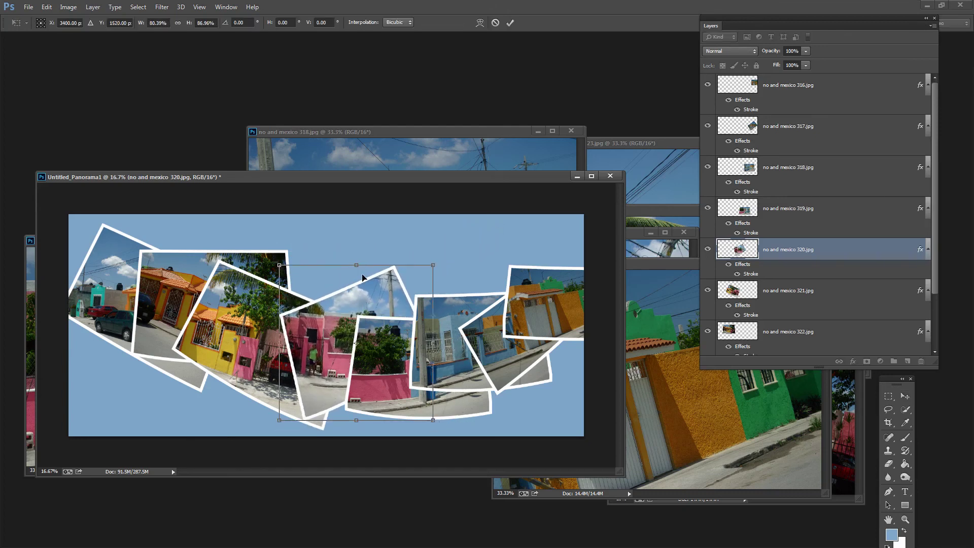
left_click(510, 22)
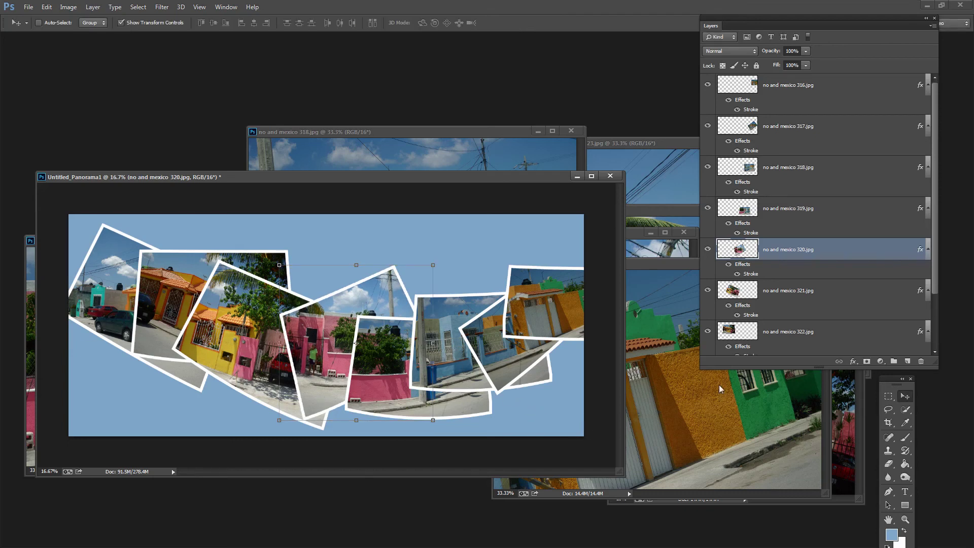
left_click(817, 300)
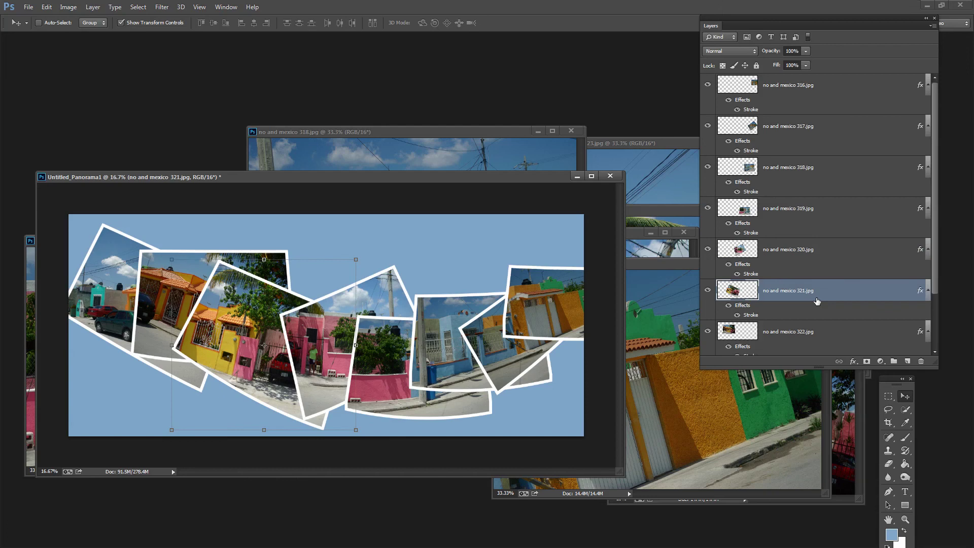